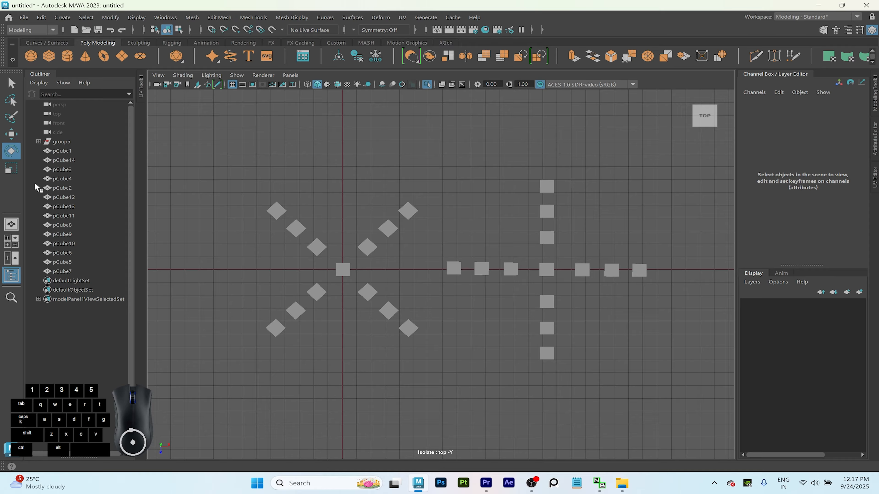
Compare what group5, pCube14, pCube4 and pCube1 each select in the scene hierarchy.
left_click(58, 142)
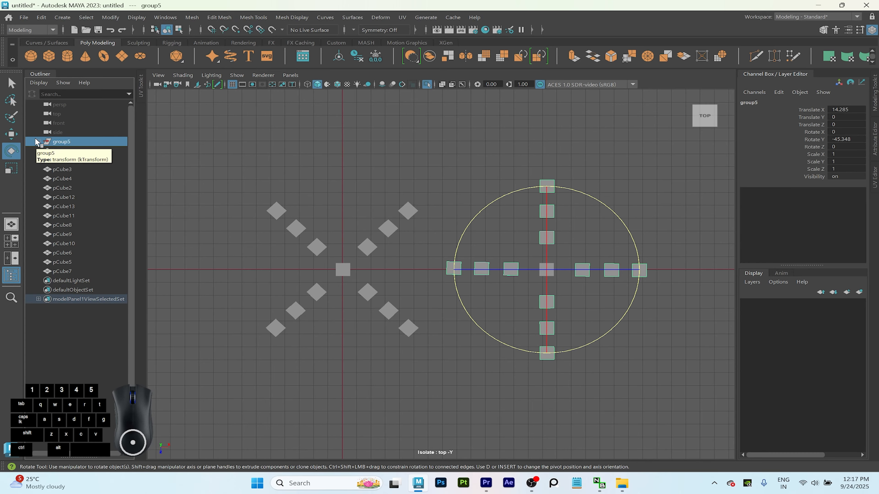
left_click(86, 160)
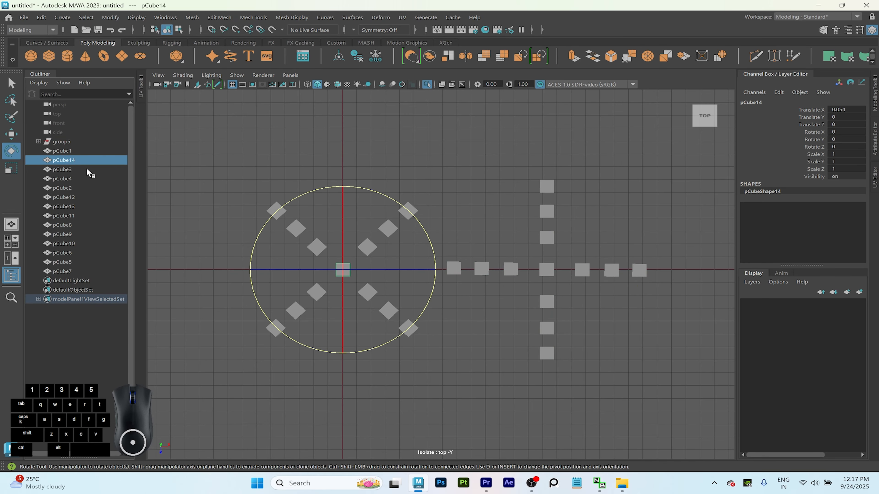
left_click(85, 179)
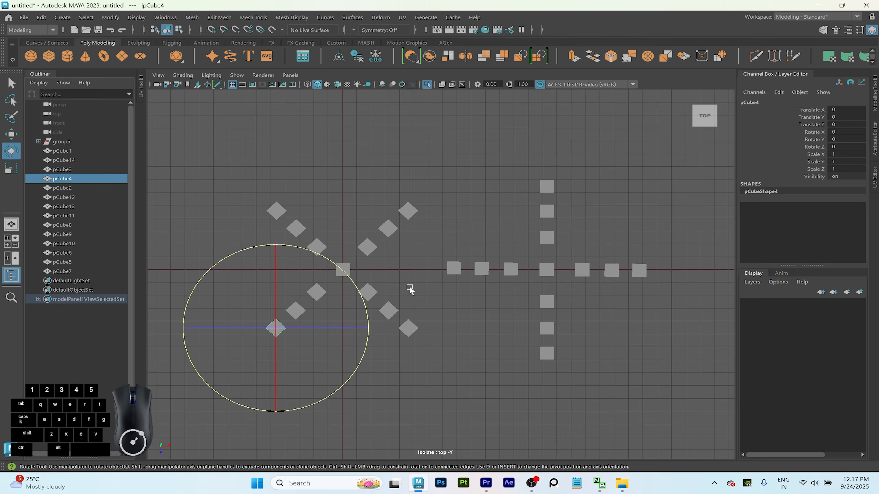
left_click(54, 151)
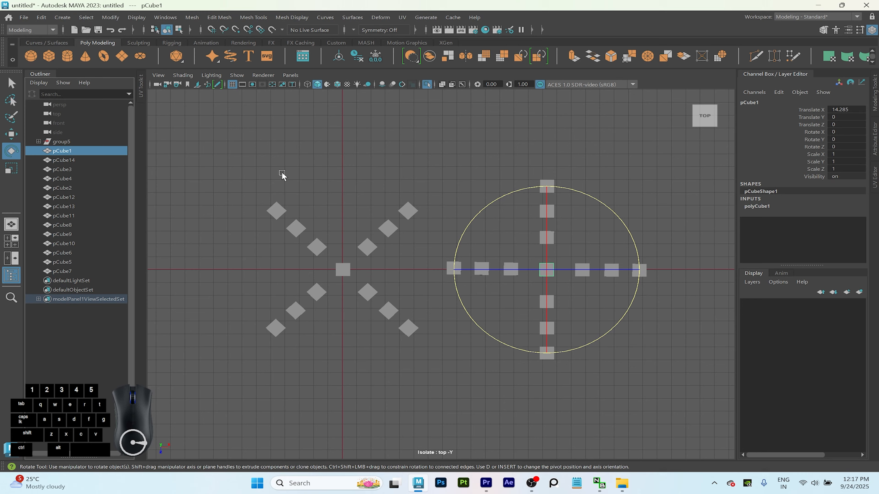
Examine how the ungrouped X-shaped cubes and the grouped plus-shaped cubes appear in the hierarchy by selecting each arrangement.
left_click_drag(215, 160, 435, 406)
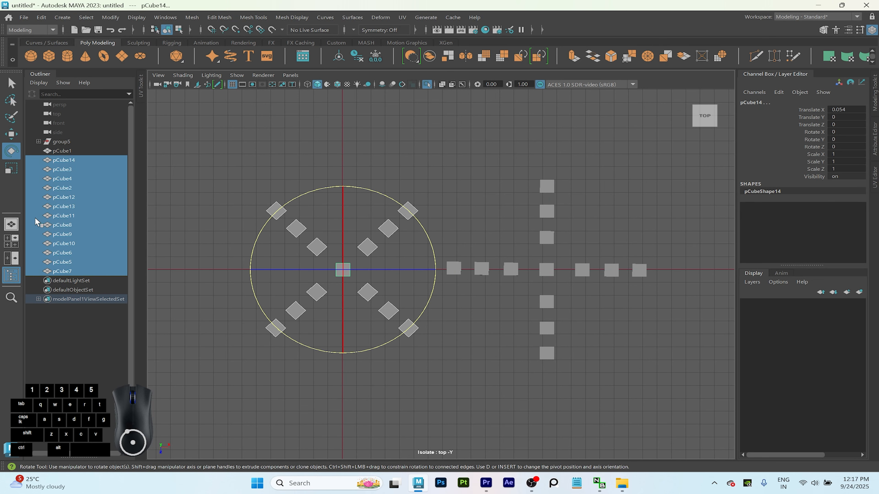
left_click(436, 152)
left_click_drag(436, 145, 670, 417)
left_click(493, 231)
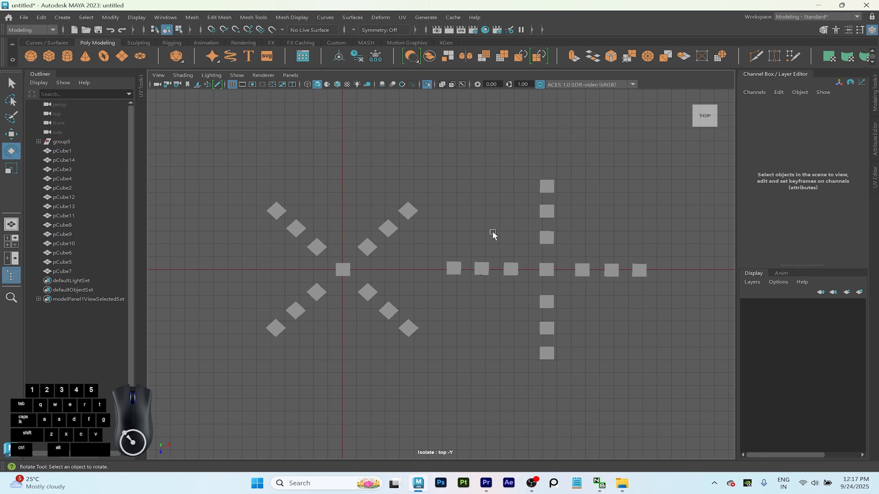
left_click_drag(429, 163, 682, 393)
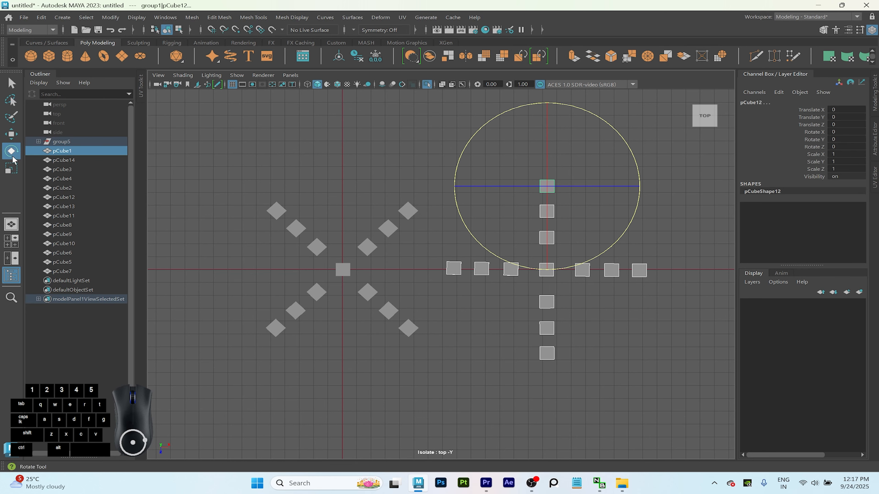
Examine the plus arrangement's centre cube and group5, checking which arms its subgroups group4 and group3 contain.
left_click(64, 151)
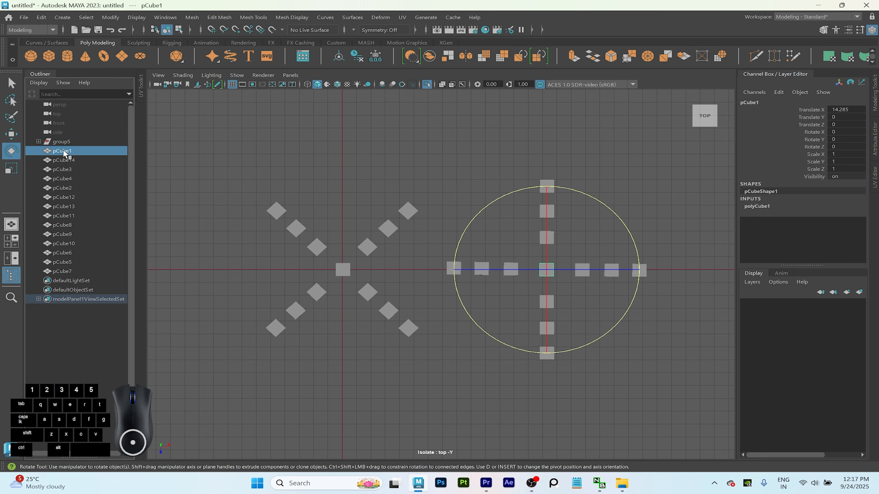
left_click(53, 142)
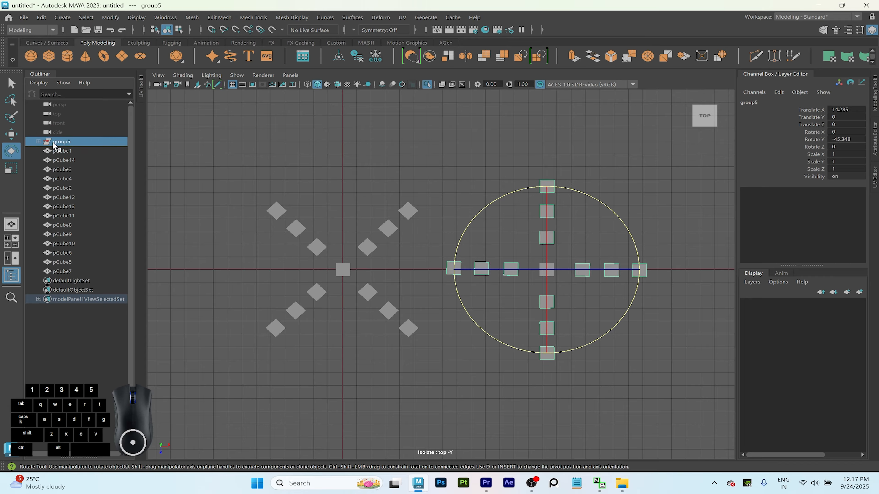
left_click(39, 141)
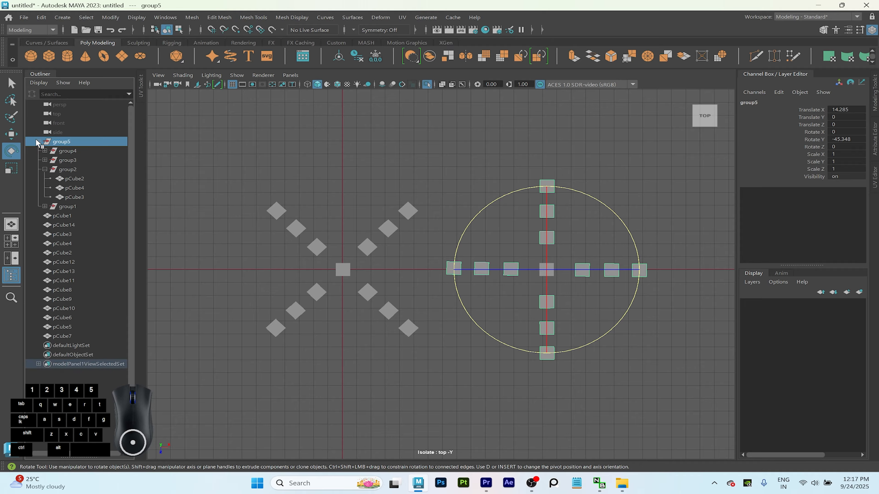
left_click(44, 169)
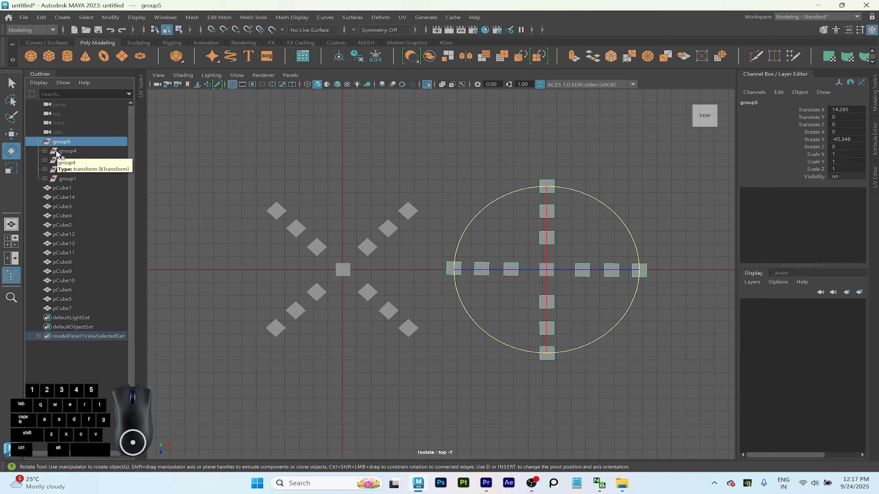
left_click(70, 151)
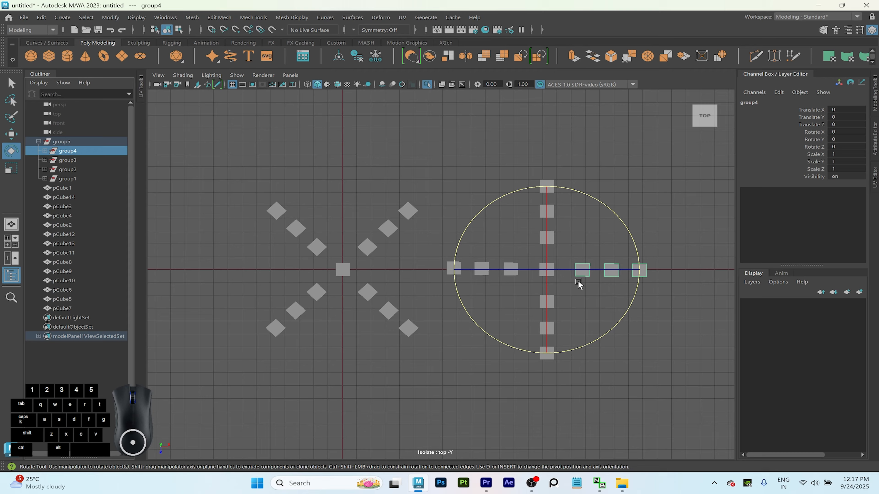
left_click(61, 160)
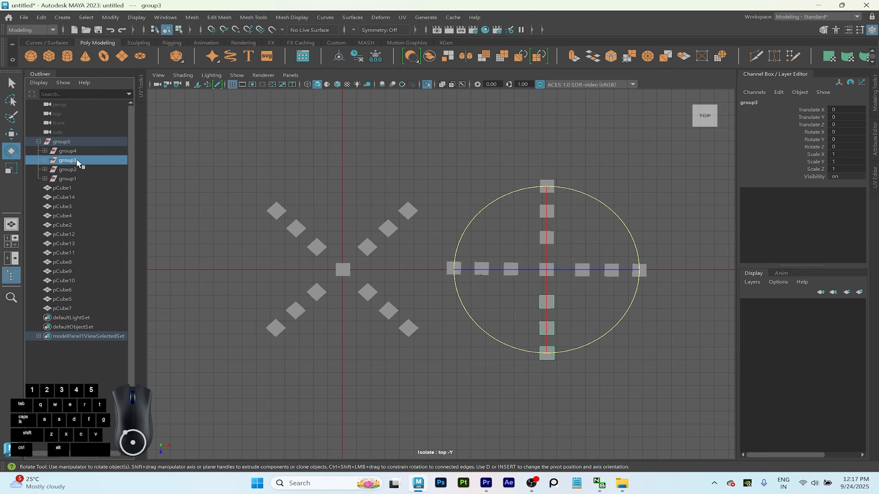
left_click(39, 141)
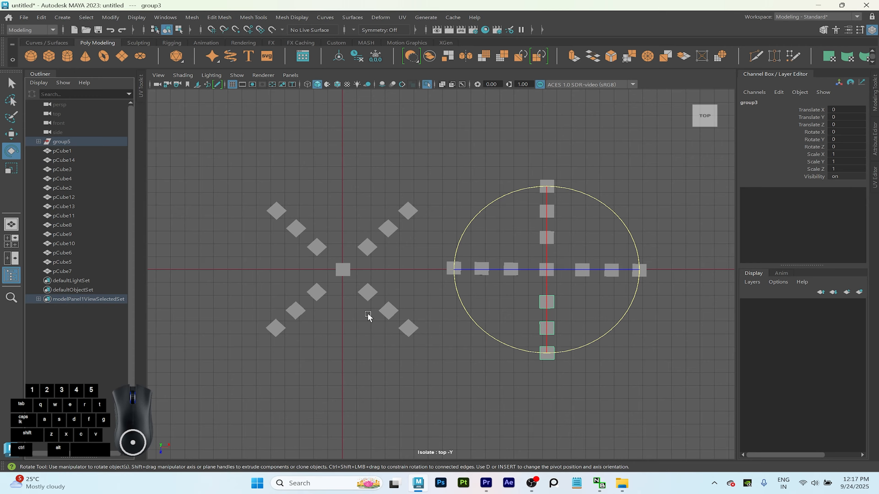
Check which hierarchy entries match the three cubes in the X arrangement's lower-right arm, selecting them individually.
left_click(366, 291)
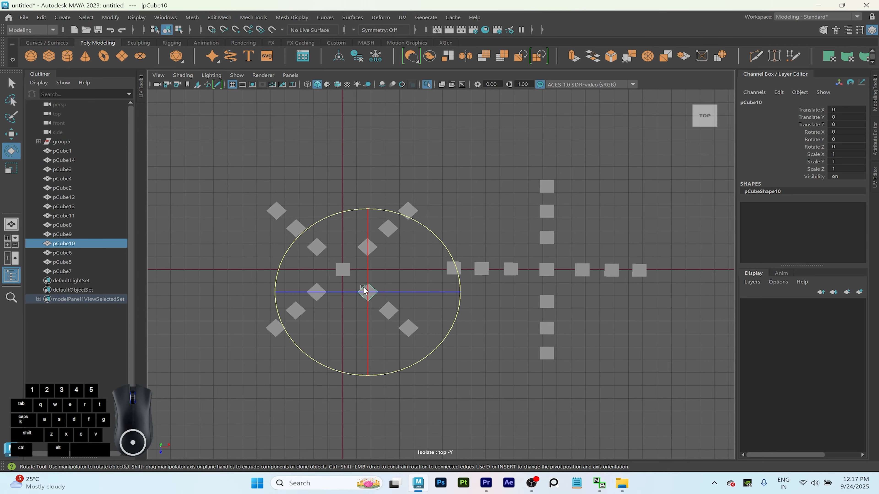
left_click(386, 413)
left_click(388, 310)
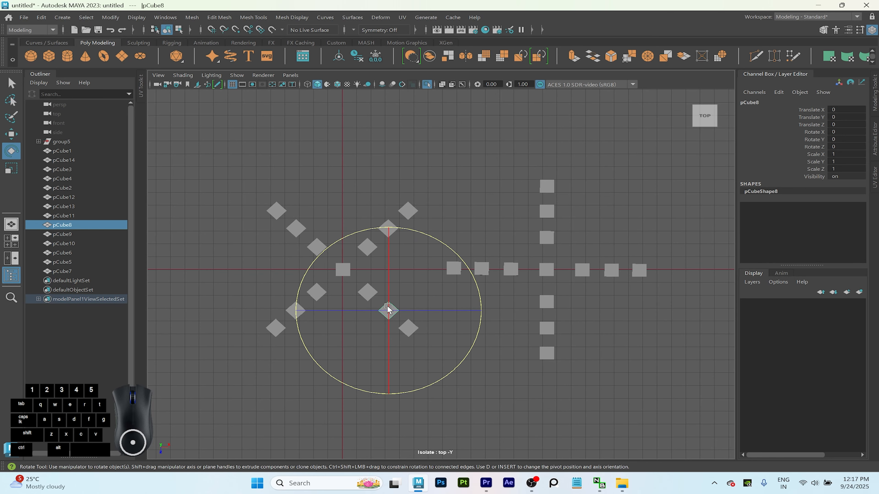
left_click(422, 420)
left_click(409, 329)
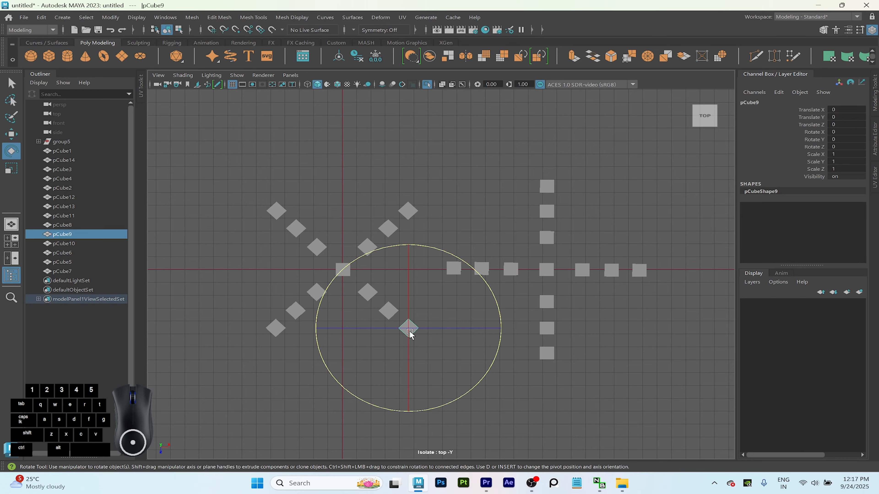
left_click(312, 377)
left_click(383, 312)
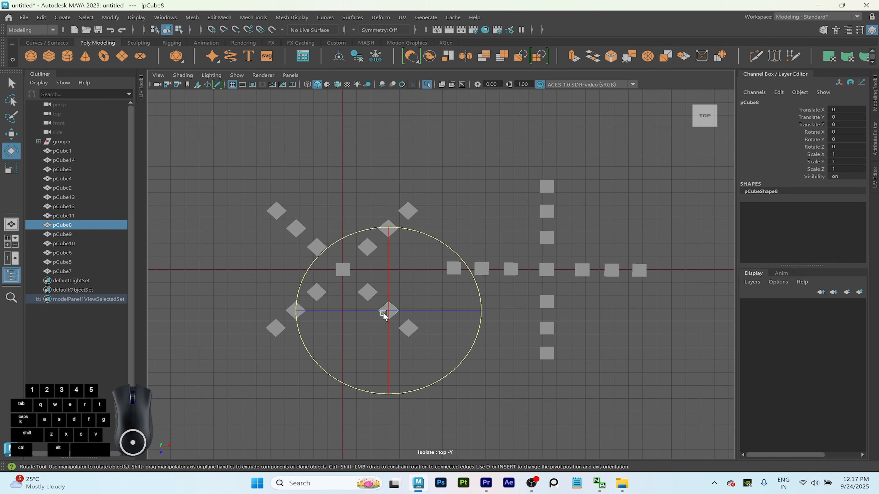
left_click(337, 389)
left_click(368, 291)
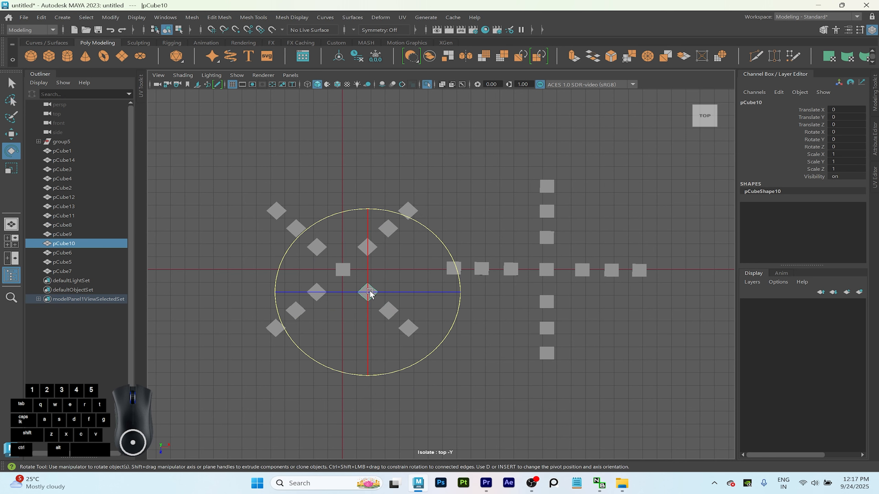
Reorder the loose cubes in the scene hierarchy, placing pCube8 after pCube4 and pCube12 after pCube6.
left_click(70, 225)
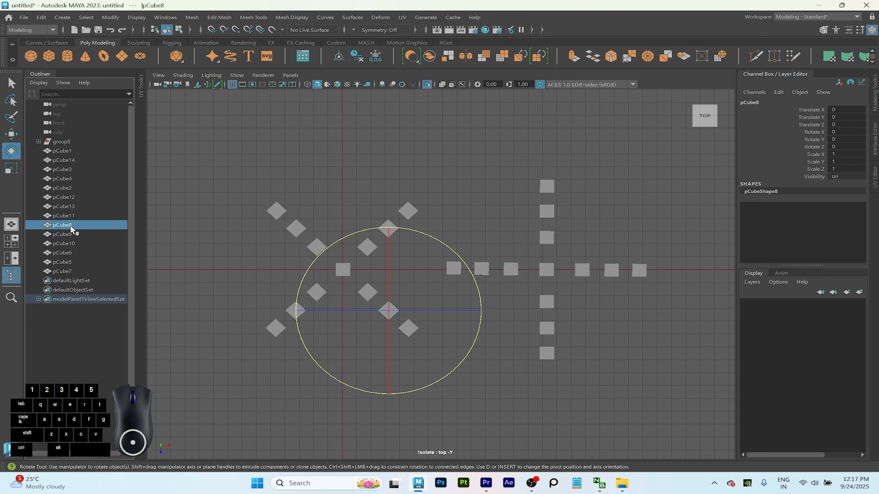
left_click_drag(70, 225, 88, 260)
left_click(276, 211)
left_click(163, 339)
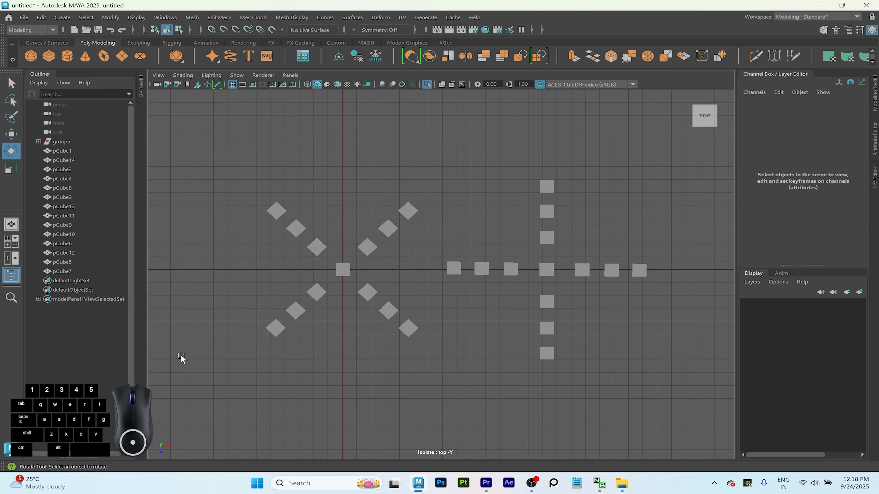
Check where each cube of the X arrangement's upper-left arm sits in the hierarchy, then clear the selection.
left_click(293, 229)
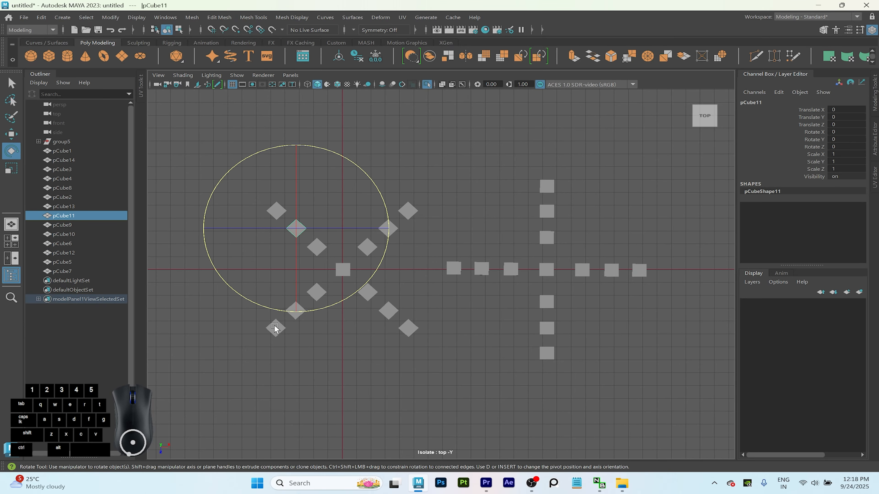
left_click(284, 221)
left_click(278, 209)
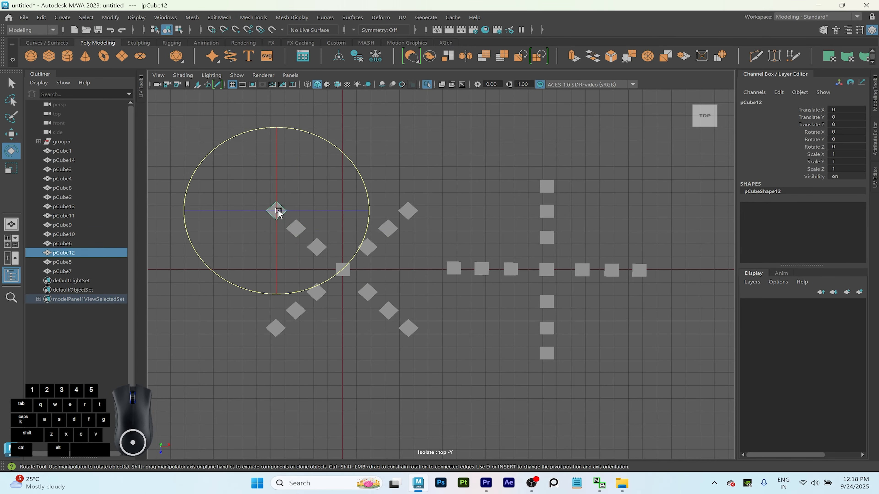
left_click(319, 234)
left_click(313, 249)
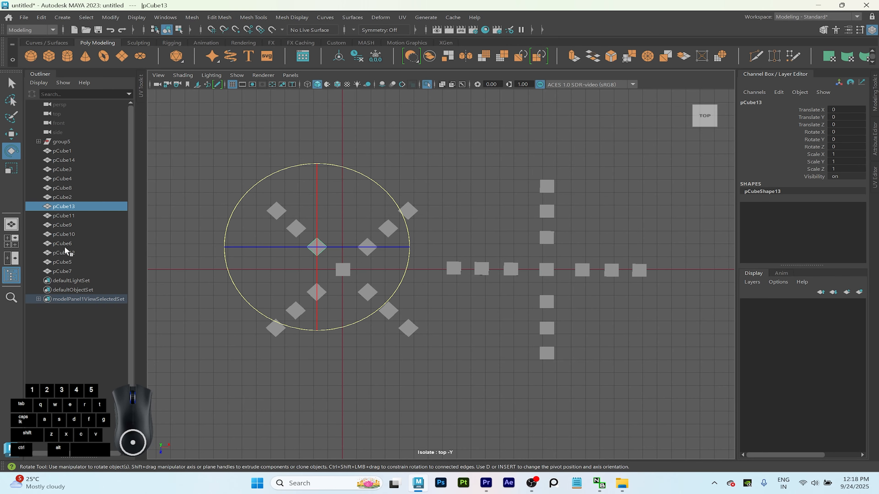
left_click(352, 328)
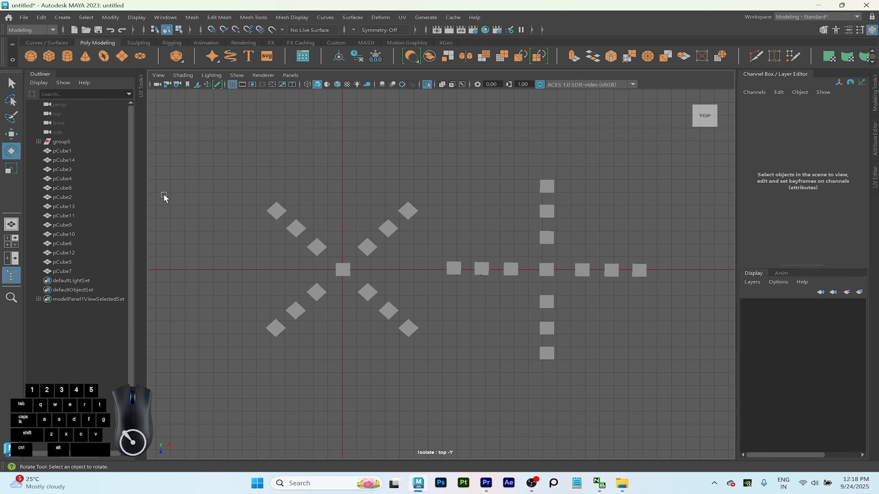
Compare selecting the X arrangement's ungrouped upper-left arm with selecting the plus arrangement's upper three cubes.
left_click_drag(192, 179, 320, 262)
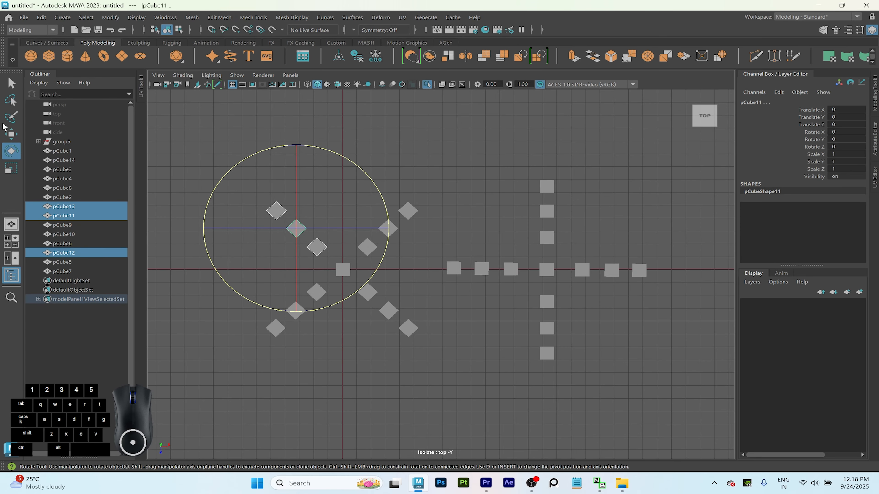
left_click_drag(494, 167, 626, 250)
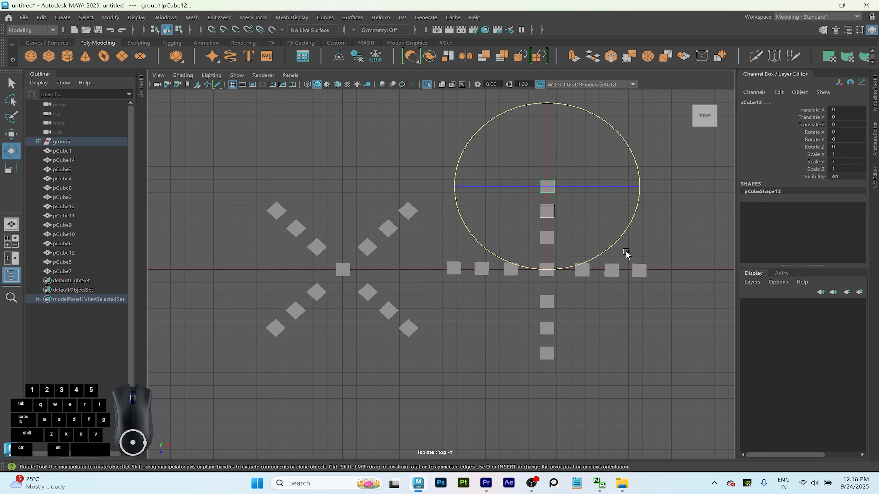
left_click(337, 140)
left_click_drag(507, 170, 624, 243)
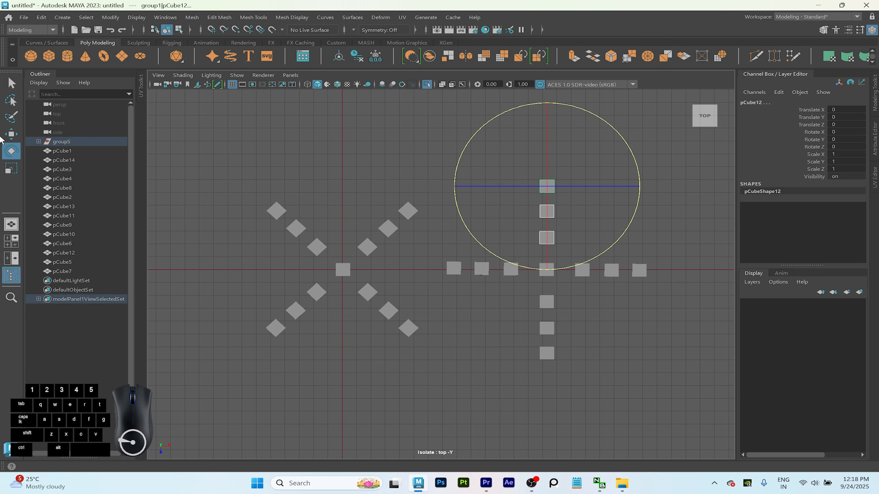
Expand group5, compare selecting group1 with selecting its middle cube alone, and clear the selection.
left_click(37, 137)
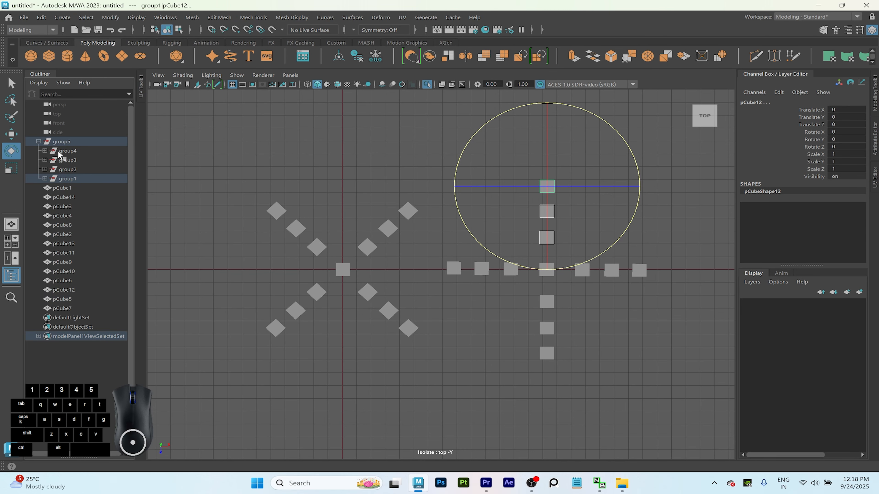
left_click(38, 141)
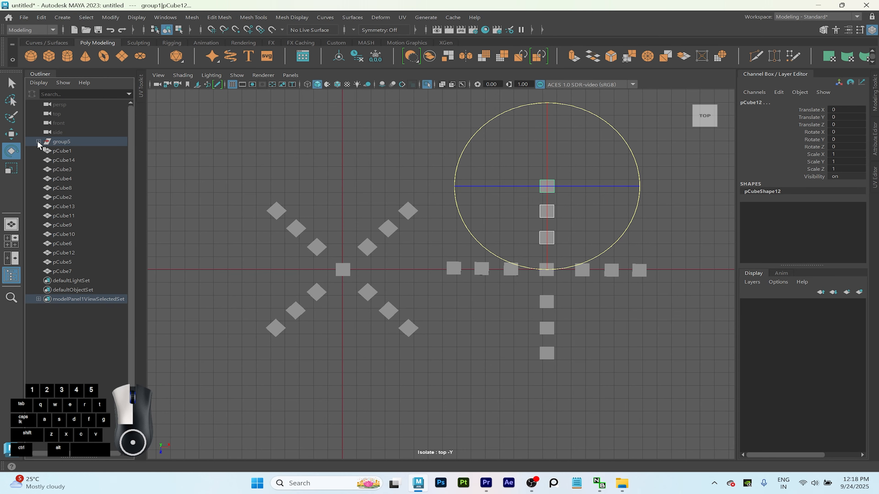
left_click(38, 141)
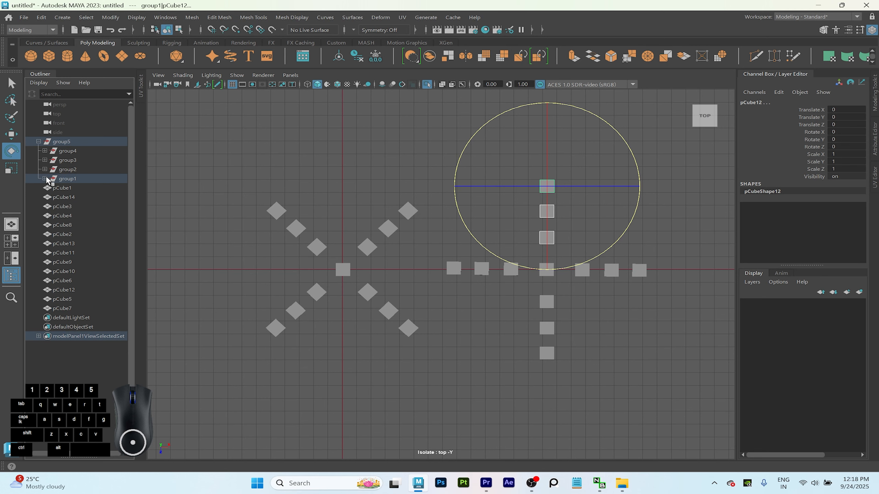
left_click(68, 178)
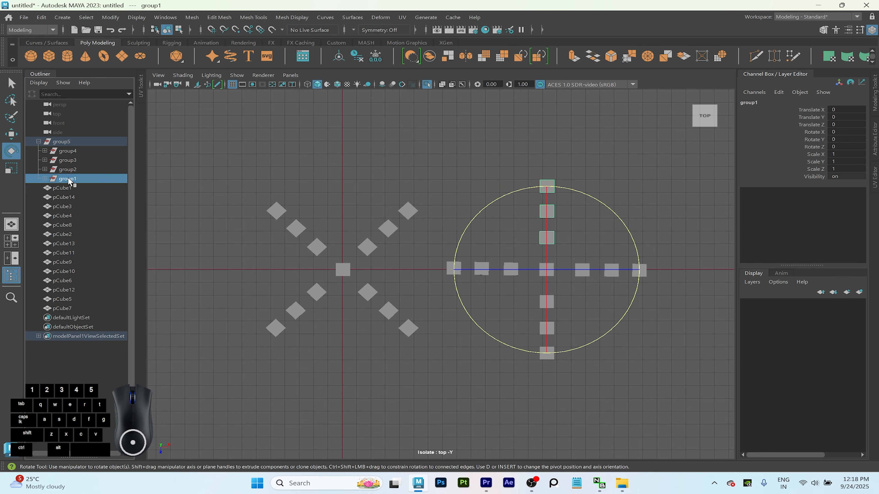
left_click(394, 151)
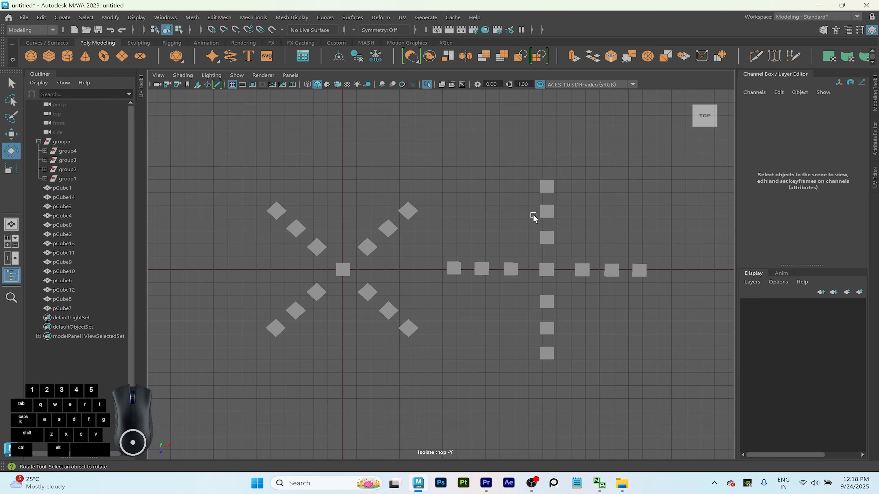
left_click(541, 214)
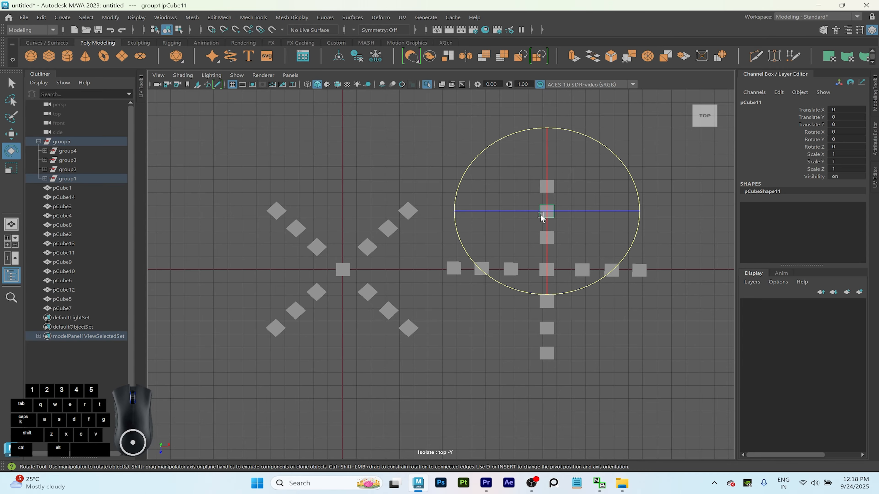
left_click(491, 159)
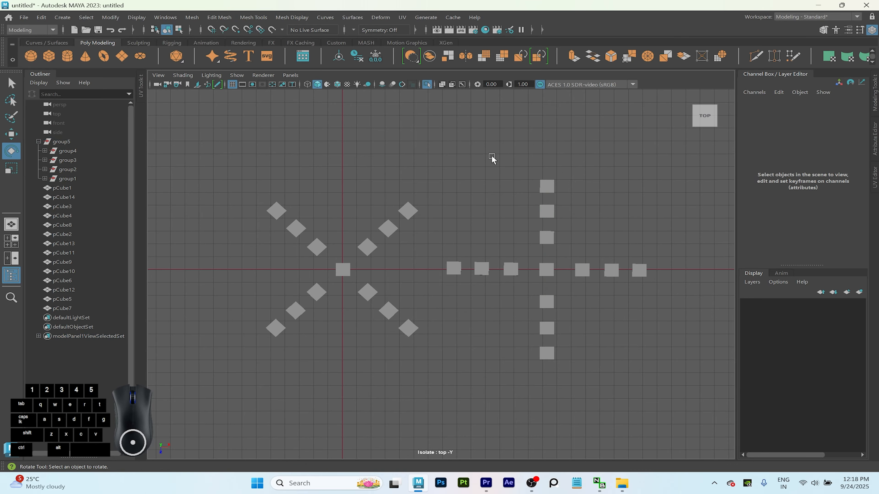
Rotate group1 about -27 degrees around Y, then clear the selection.
left_click(67, 179)
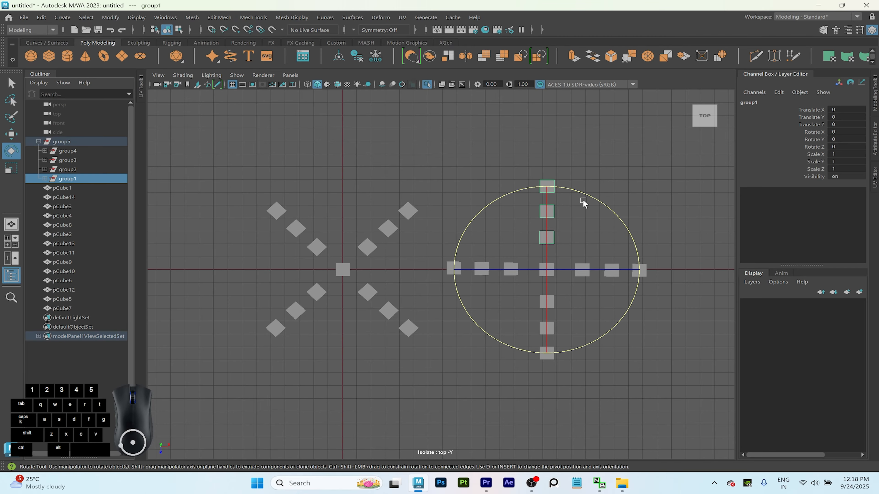
left_click_drag(574, 187, 605, 217)
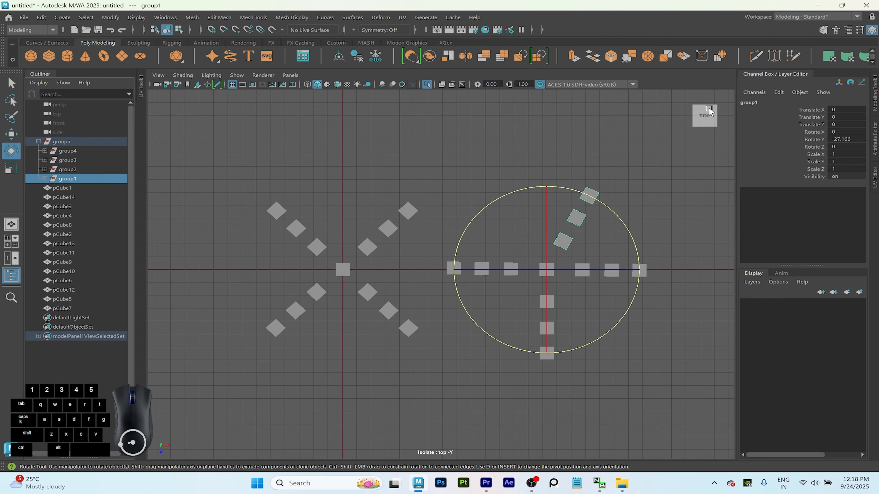
left_click(306, 163)
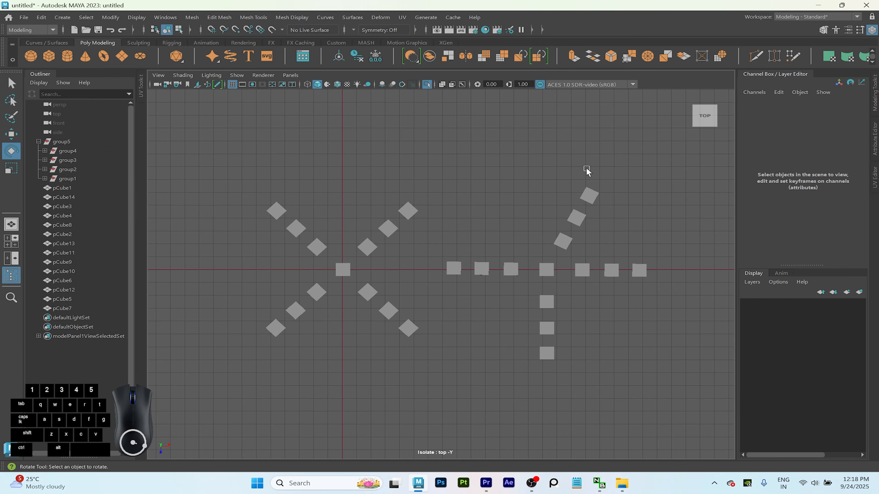
Inspect the outer and middle cubes of the rotated group1 individually to compare their own rotation values.
left_click(588, 193)
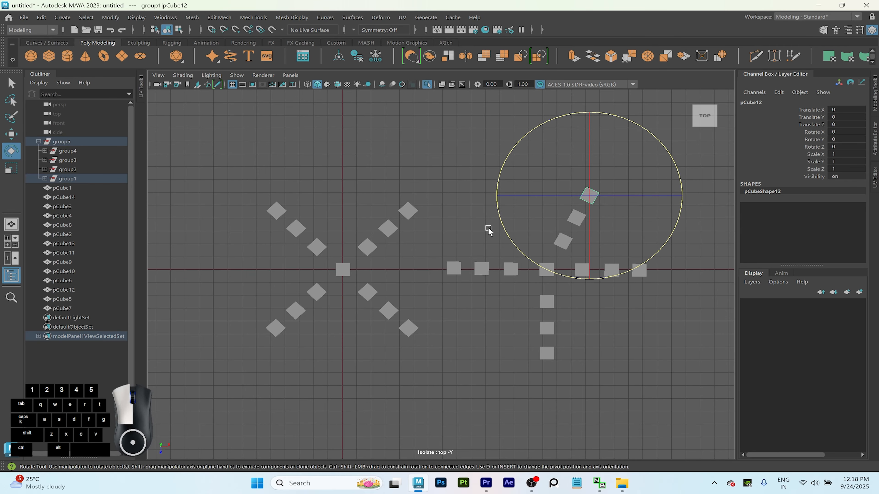
left_click(488, 227)
left_click(574, 219)
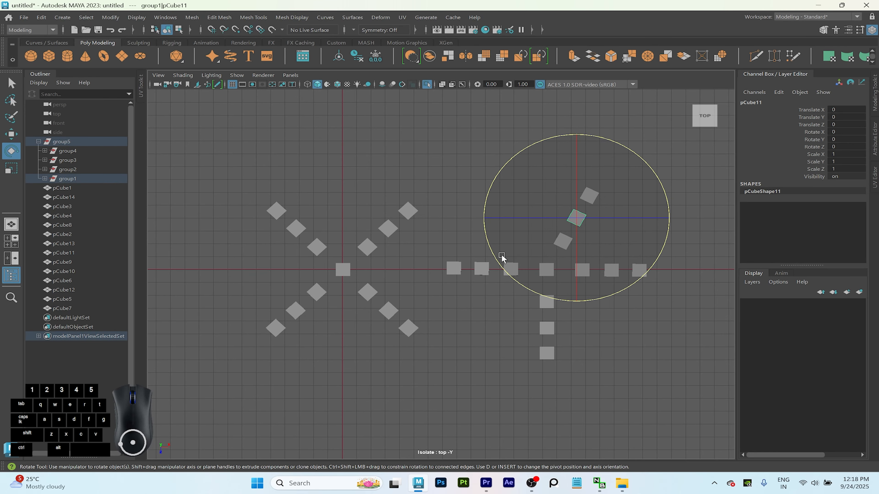
left_click(431, 229)
Set group1's Rotate Y to 0 and clear the selection.
left_click(71, 178)
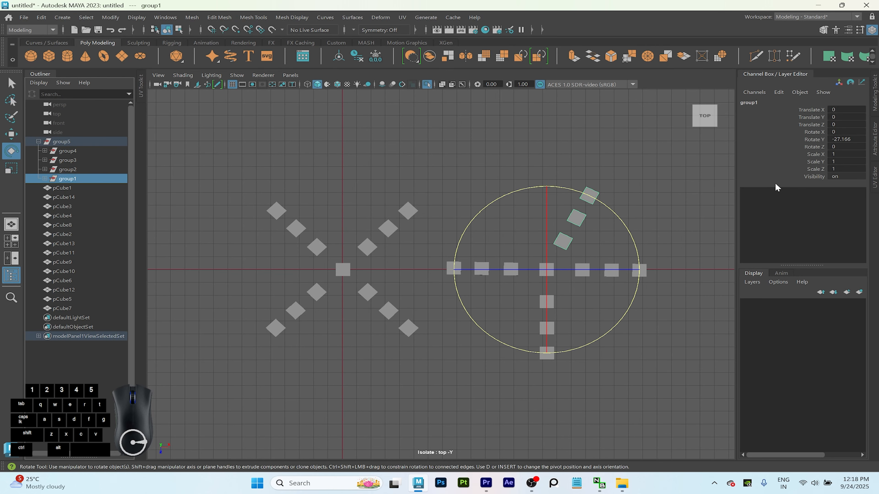
left_click(852, 140)
type("0")
key("Return")
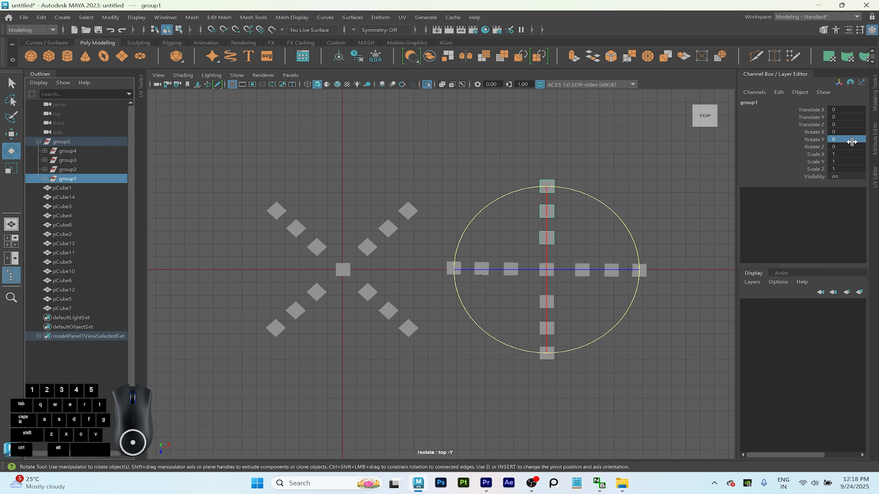
left_click(444, 114)
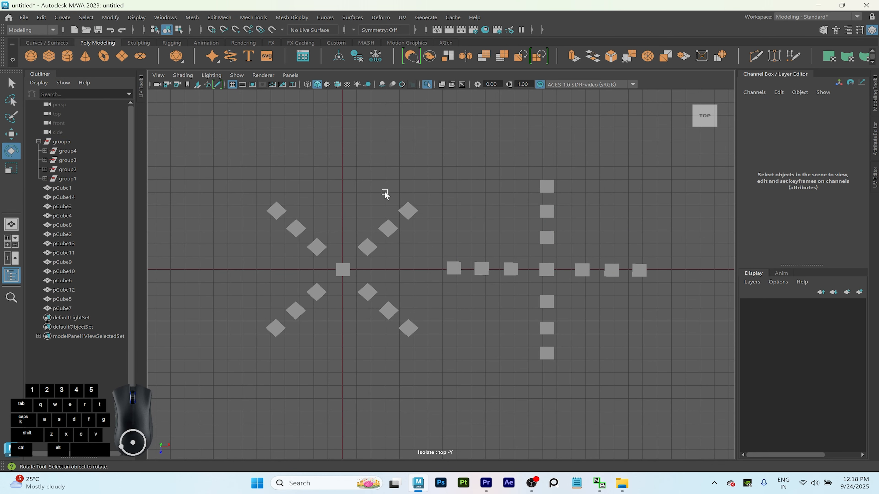
Rotate the three ungrouped cubes of the X arrangement's upper-right arm about -37 degrees around Y.
left_click_drag(359, 192, 463, 247)
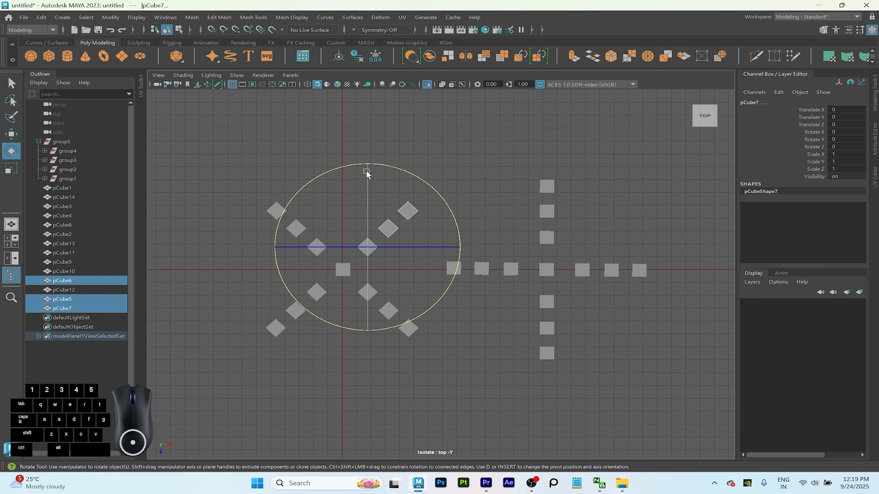
left_click_drag(363, 162, 412, 261)
left_click(411, 193)
Check the rotation values and pivot of each cube in the X arrangement's upper-right arm.
left_click(413, 209)
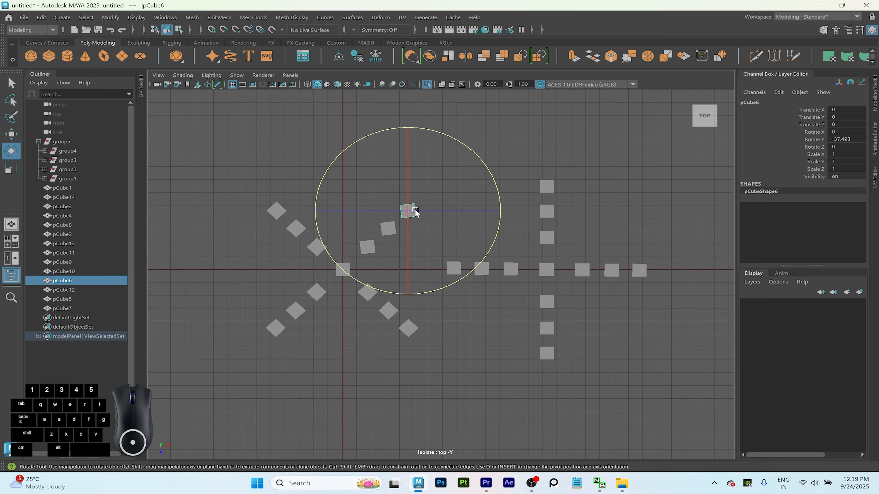
left_click(479, 327)
left_click(388, 229)
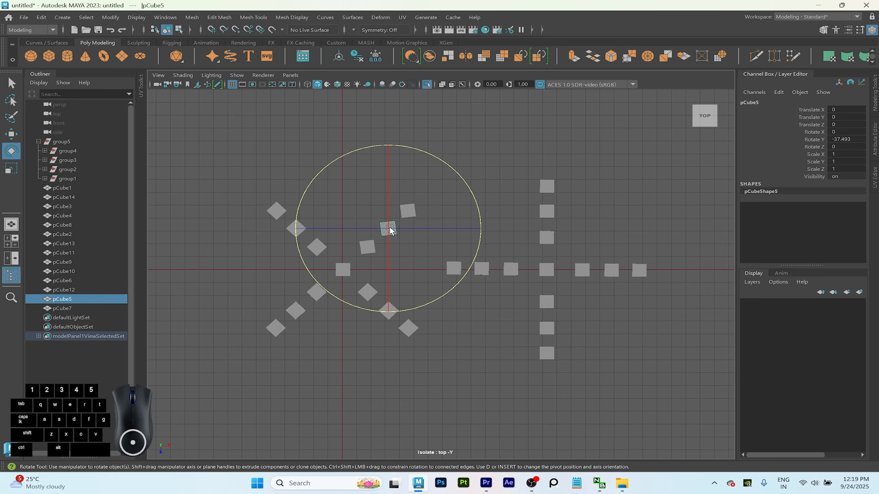
left_click(482, 350)
left_click(368, 247)
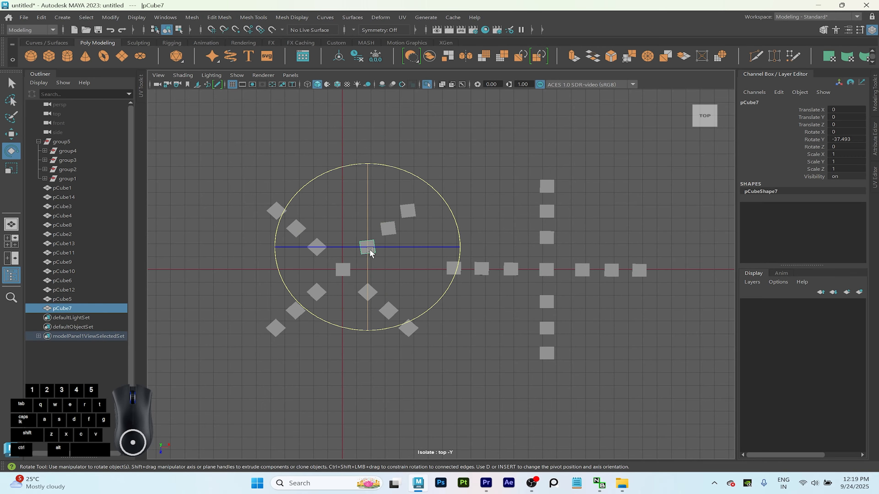
left_click(549, 194)
Compare rotating the X arrangement's three upper-right cubes to about -119 degrees around Y with rotating group1 as a whole.
left_click_drag(344, 190, 431, 244)
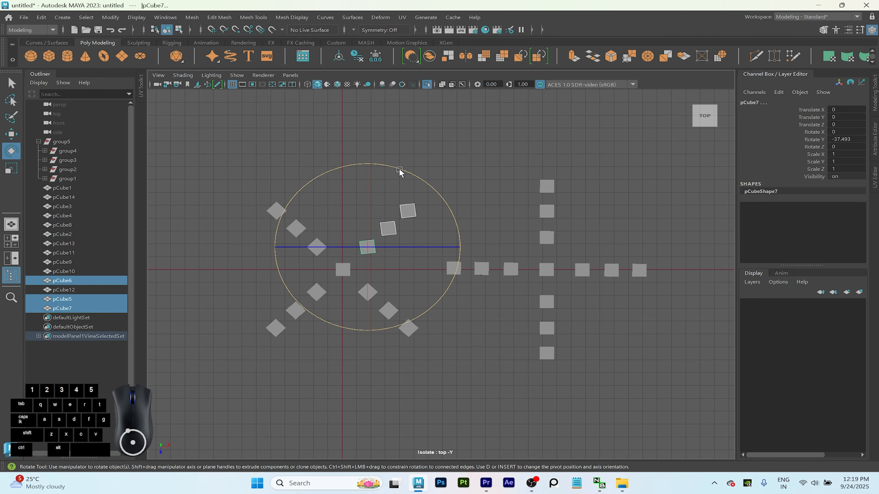
left_click_drag(399, 168, 397, 194)
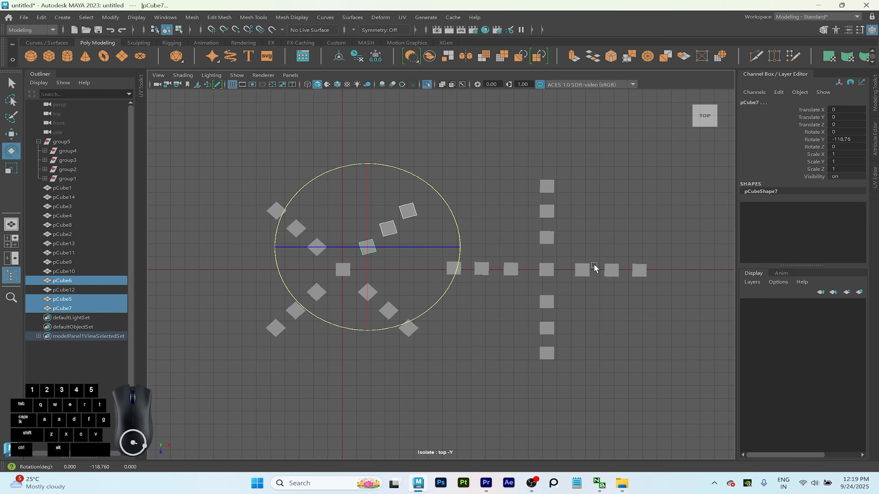
left_click(64, 179)
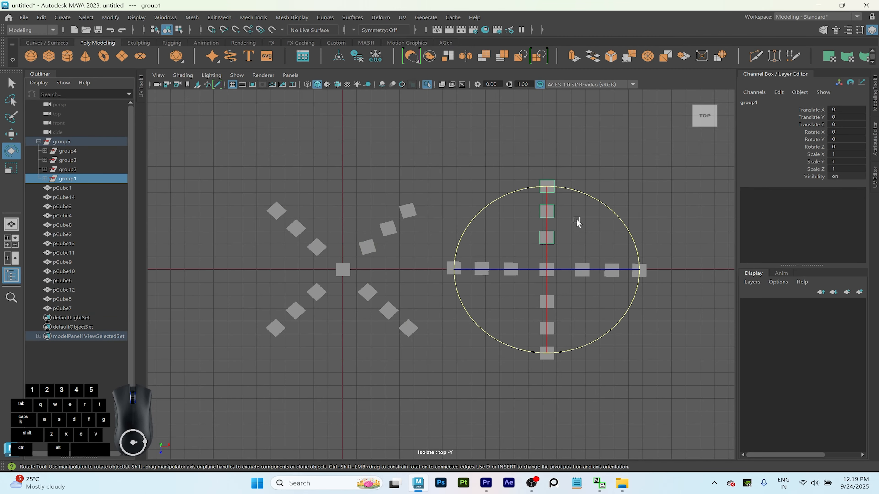
left_click_drag(564, 186, 563, 209)
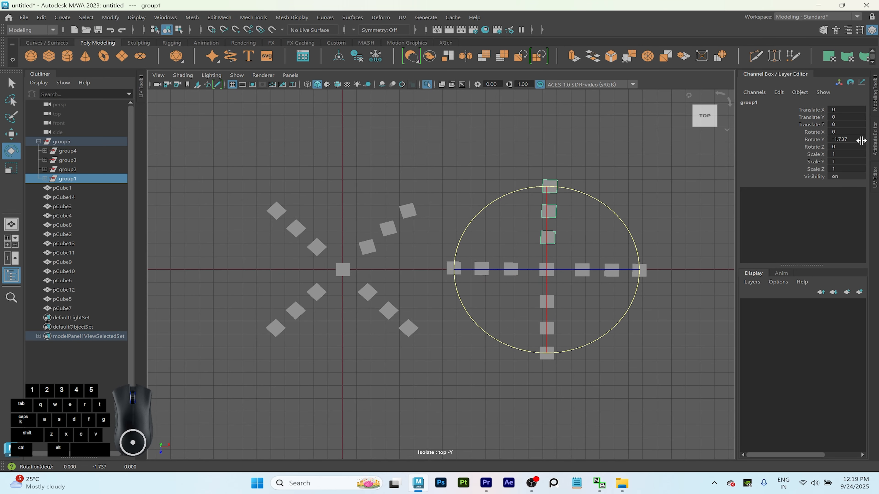
left_click(441, 143)
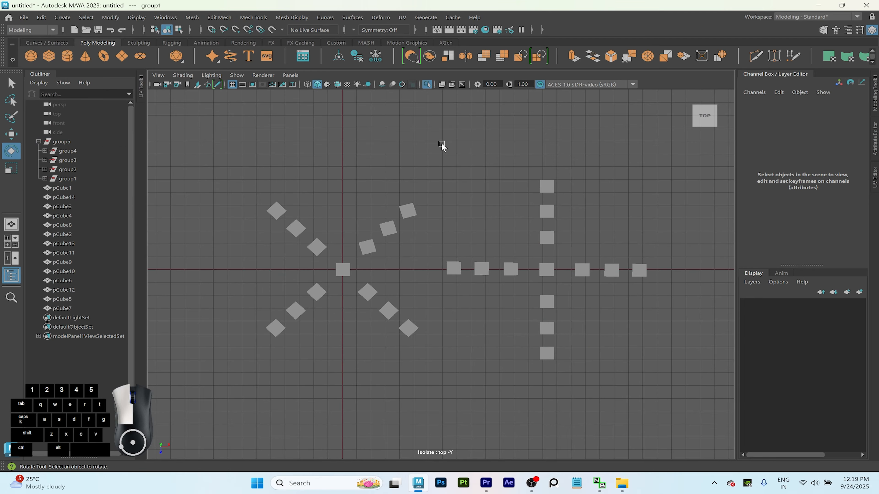
Try rotating the X arrangement's three ungrouped upper-right cubes together around Y once more.
left_click_drag(361, 174, 453, 250)
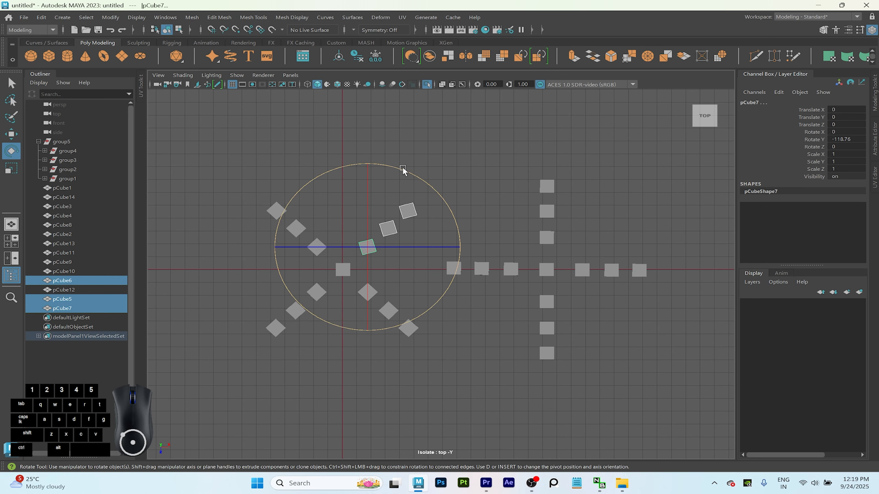
left_click_drag(402, 168, 408, 189)
left_click(396, 147)
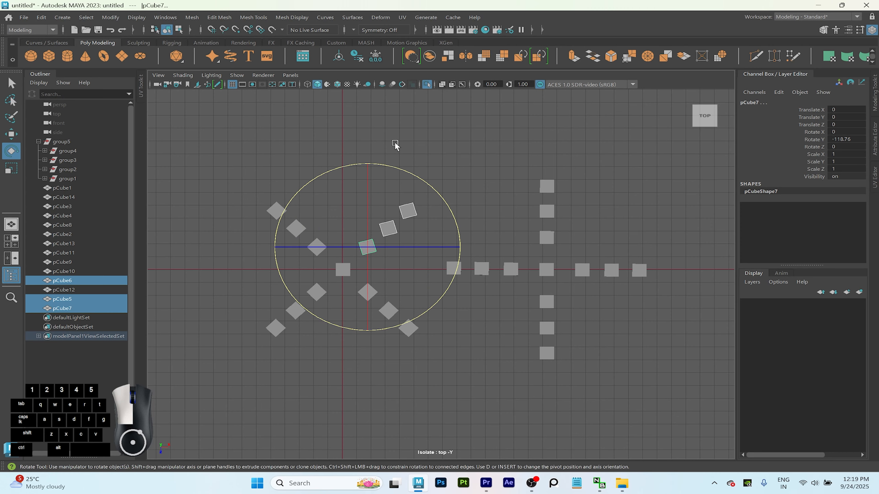
Rotate group1 about -29 degrees around Y, undo that rotation, and clear the selection.
left_click_drag(513, 149, 591, 243)
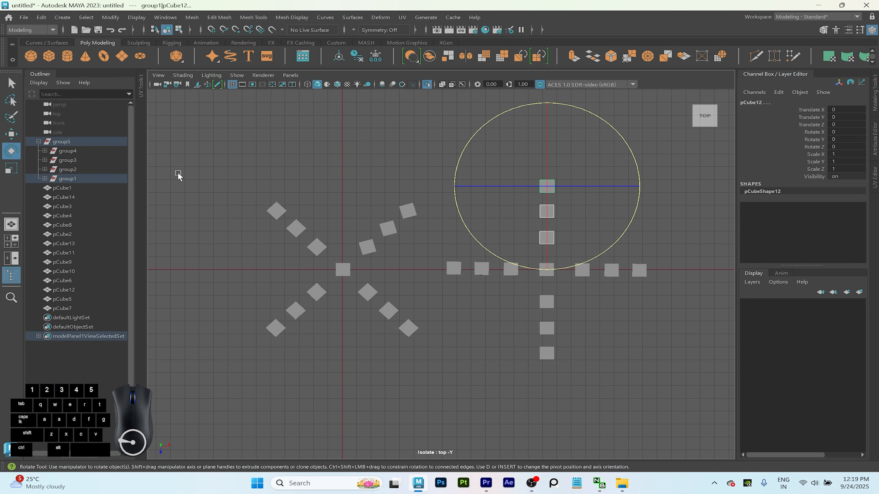
left_click(67, 178)
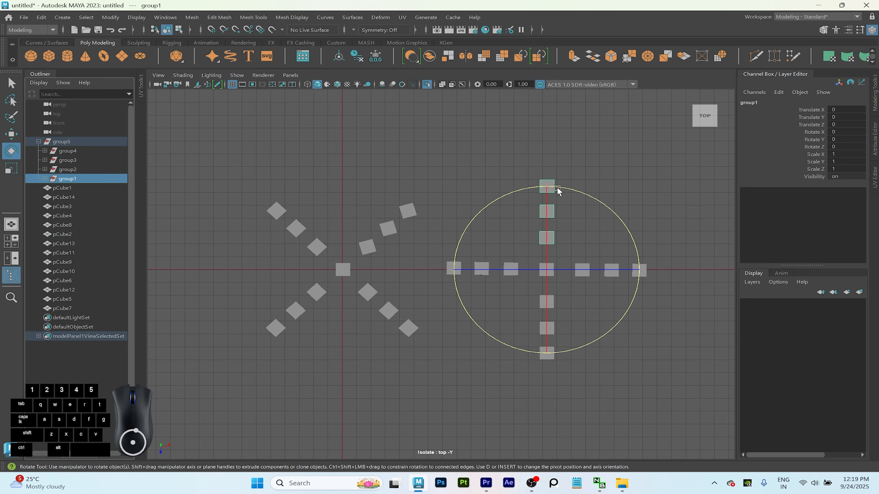
mouse_move(558, 187)
left_mouse_down()
mouse_move(591, 206)
mouse_move(553, 199)
left_mouse_up()
mouse_move(460, 277)
left_mouse_down()
mouse_move(511, 313)
mouse_move(560, 226)
mouse_move(569, 234)
left_mouse_up()
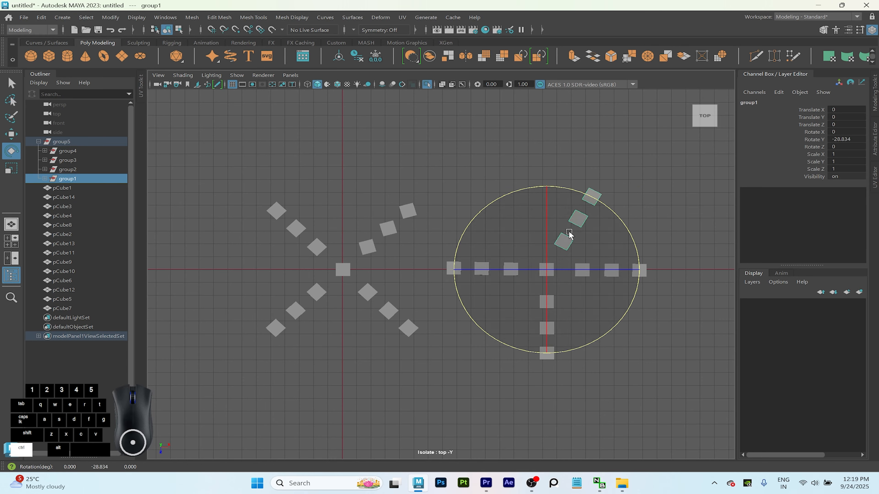
key("ctrl+z")
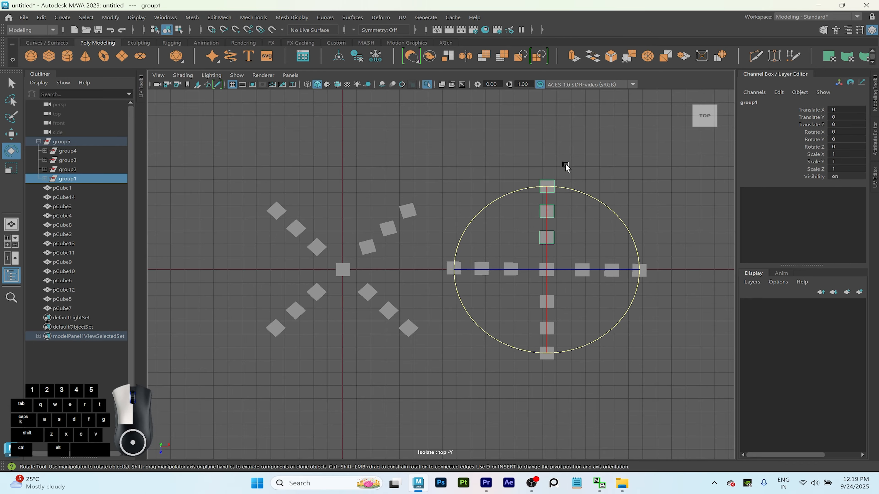
left_click(524, 202)
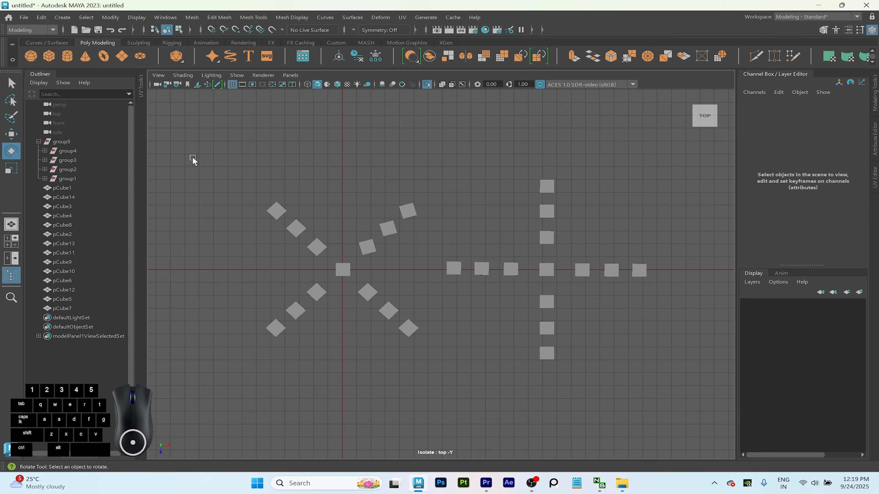
Set Rotate Y to 0 for the three cubes of the X arrangement's upper-right arm and clear the selection.
right_click_drag(313, 291, 364, 301, "alt")
left_click_drag(327, 177, 442, 243)
left_click(857, 140)
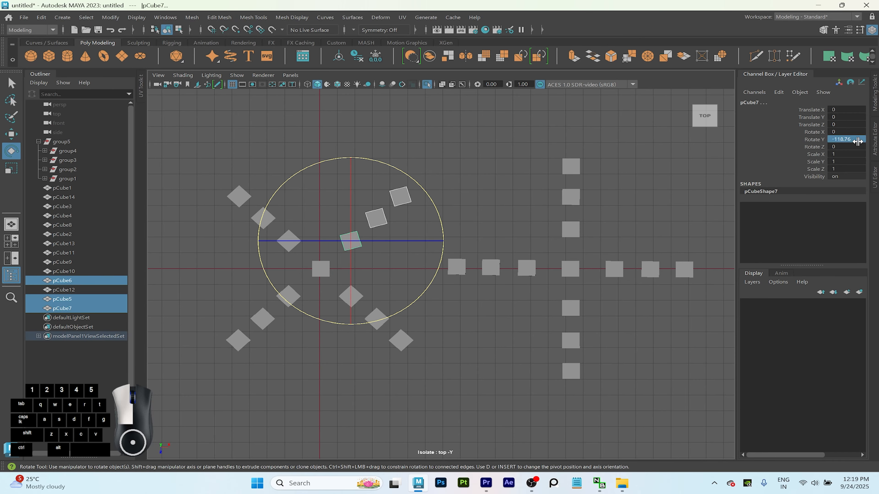
key("Return")
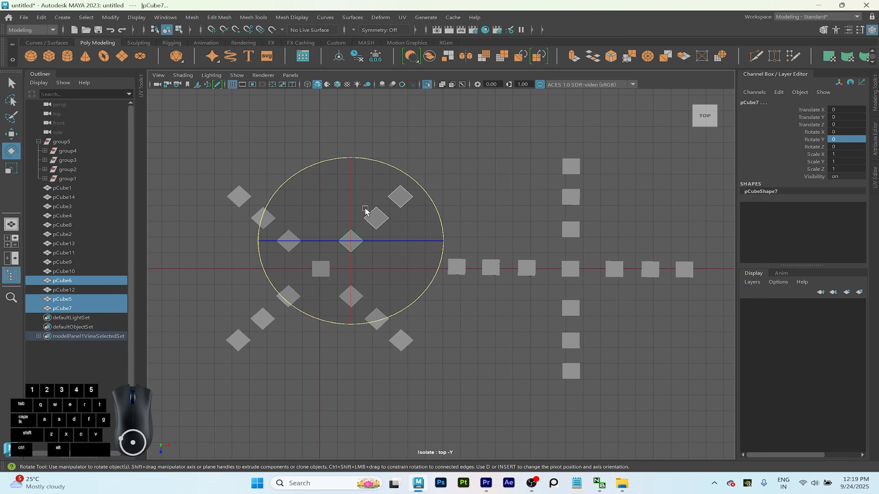
left_click(417, 147)
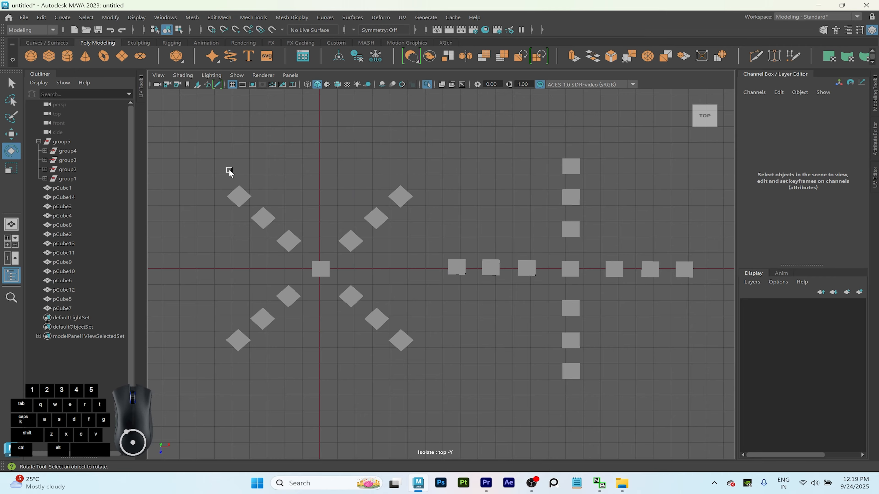
Group the three cubes of the X arrangement's upper-left arm and clear the selection.
left_click_drag(232, 171, 310, 249)
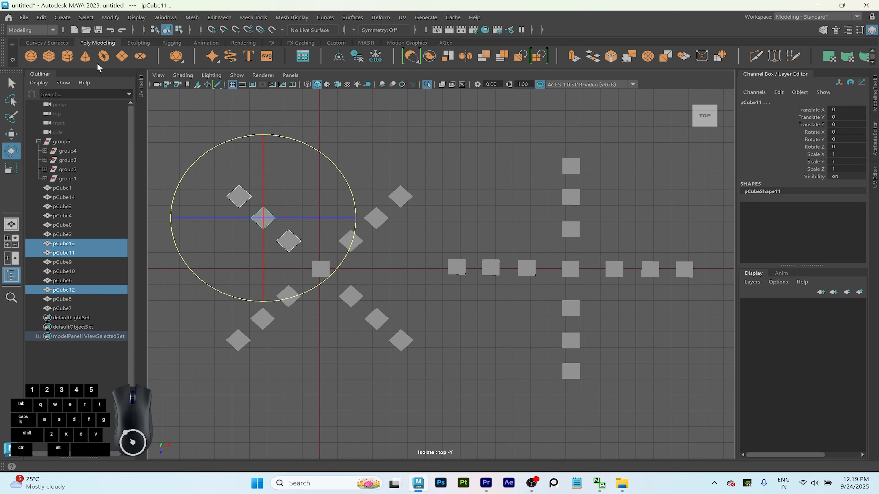
left_click(41, 17)
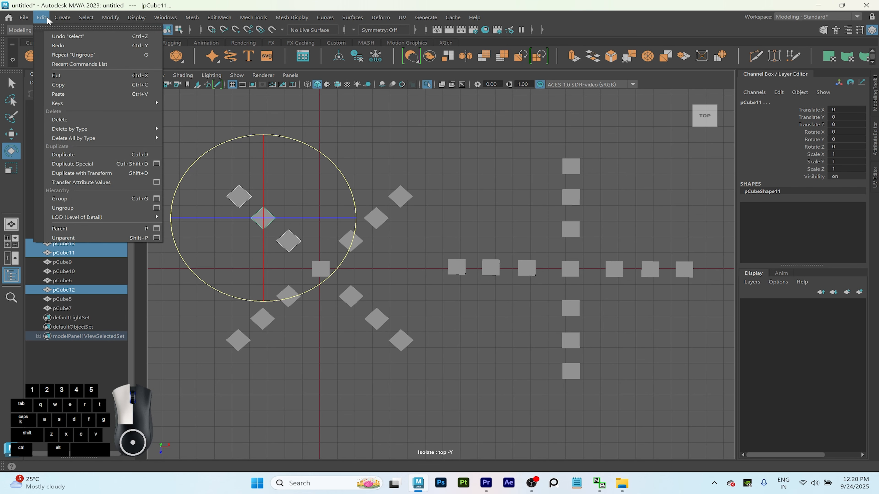
left_click(62, 198)
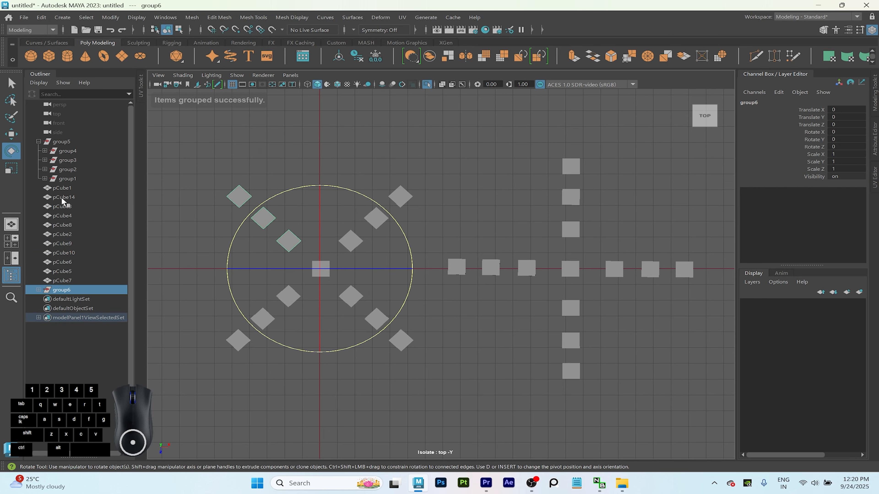
left_click(425, 192)
Group the three cubes of the X arrangement's upper-right arm and clear the selection.
left_click_drag(336, 175, 446, 246)
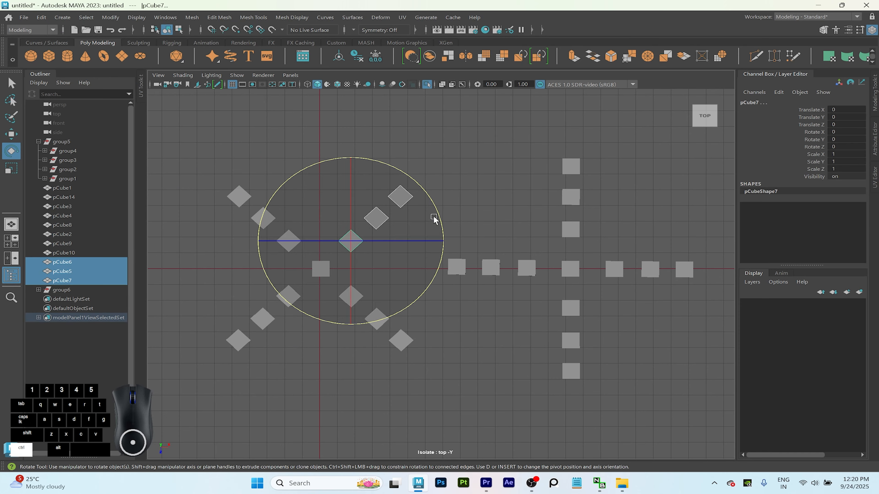
key("ctrl+g")
left_click(435, 338)
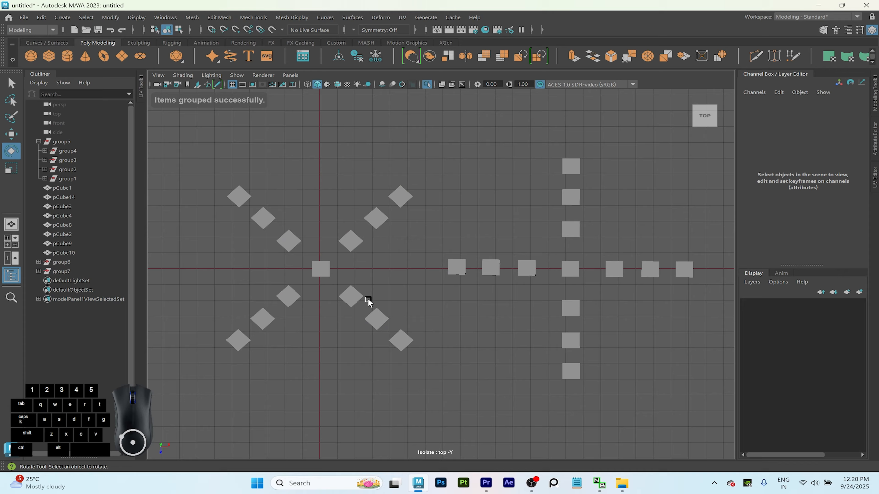
Group the three cubes of the X arrangement's lower-right arm and clear the selection.
left_click_drag(343, 286, 447, 379)
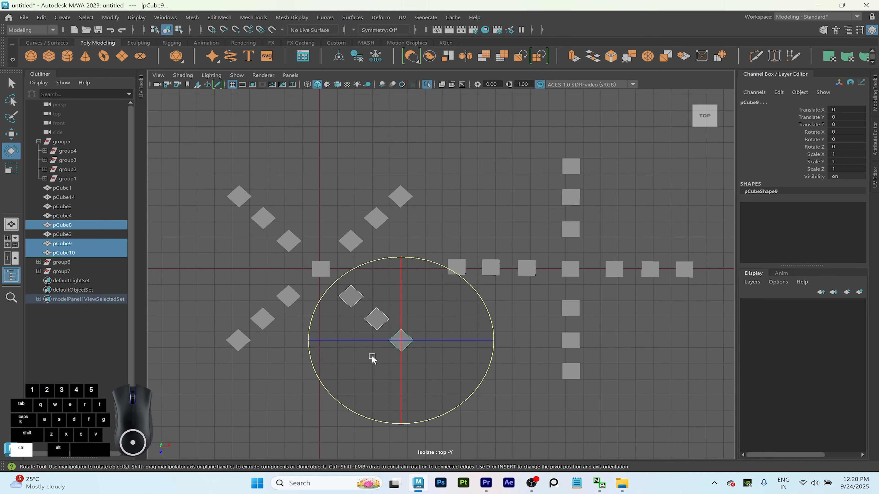
key("ctrl+g")
left_click(188, 298)
Group the three cubes of the X arrangement's lower-left arm and clear the selection.
left_click_drag(198, 300, 288, 375)
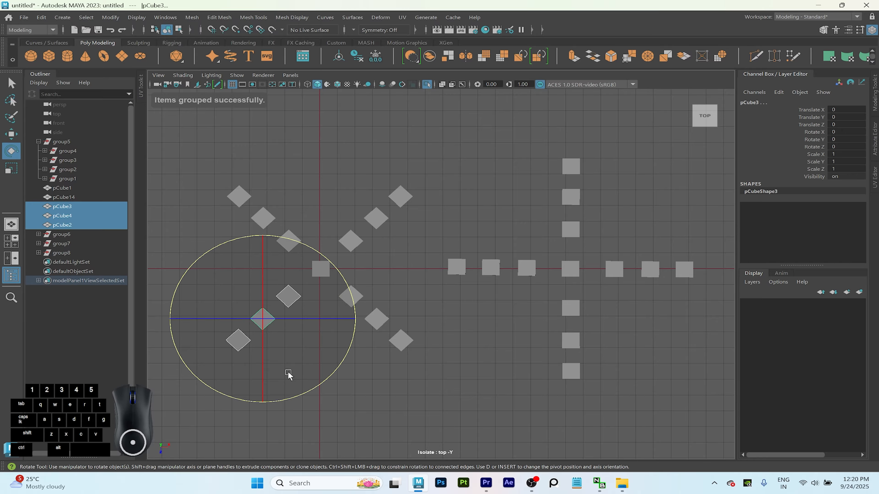
key("ctrl+g")
left_click(394, 363)
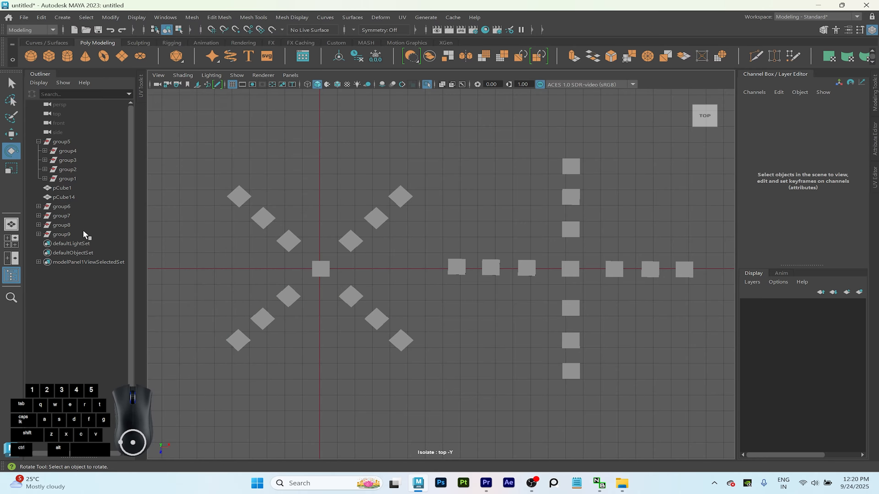
Inspect the X arrangement's arm groups one by one, then select all four together and clear the selection.
left_click(77, 237)
left_click(265, 402)
left_click(75, 231)
left_click(72, 225)
left_click(70, 216)
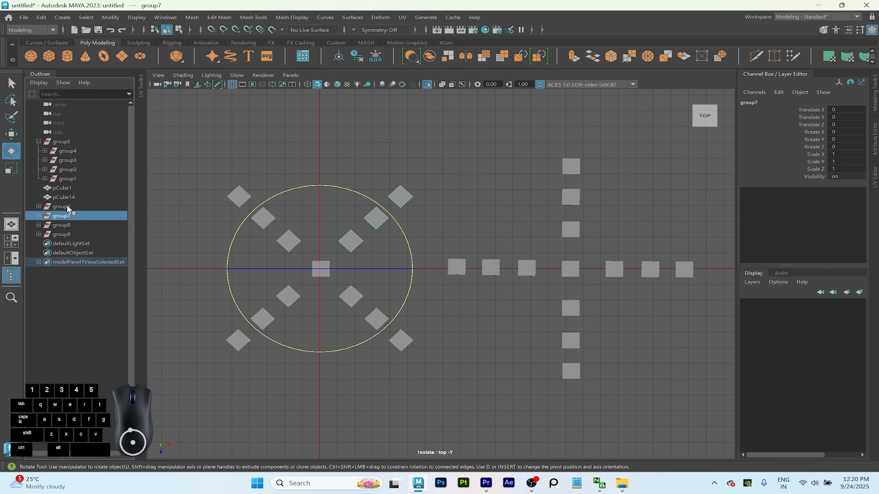
left_click(68, 207, "shift")
left_click(78, 234, "shift")
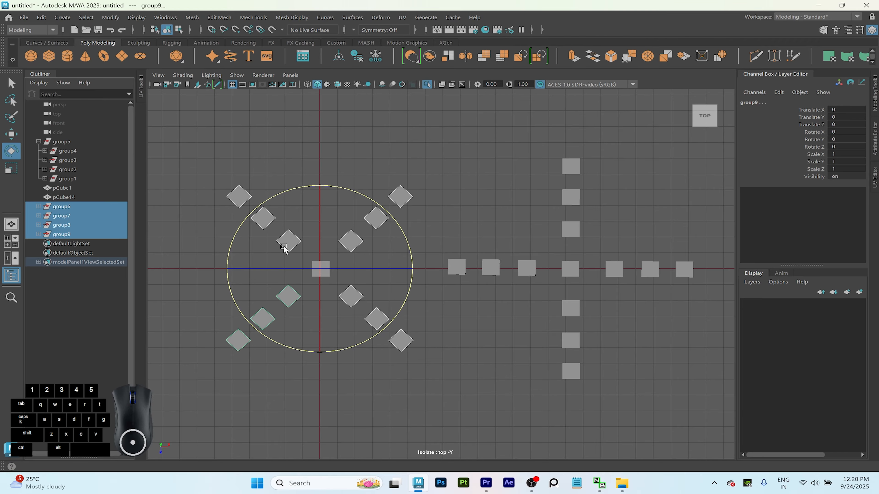
left_click(274, 151)
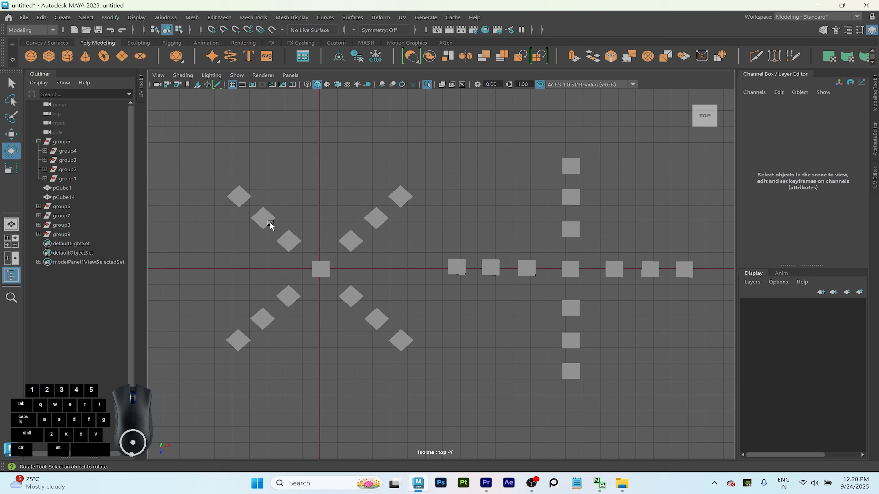
Select the middle cube of each of the X arrangement's four arms to compare with selecting groups, and clear the selection.
left_click(266, 222)
left_click(376, 223, "shift")
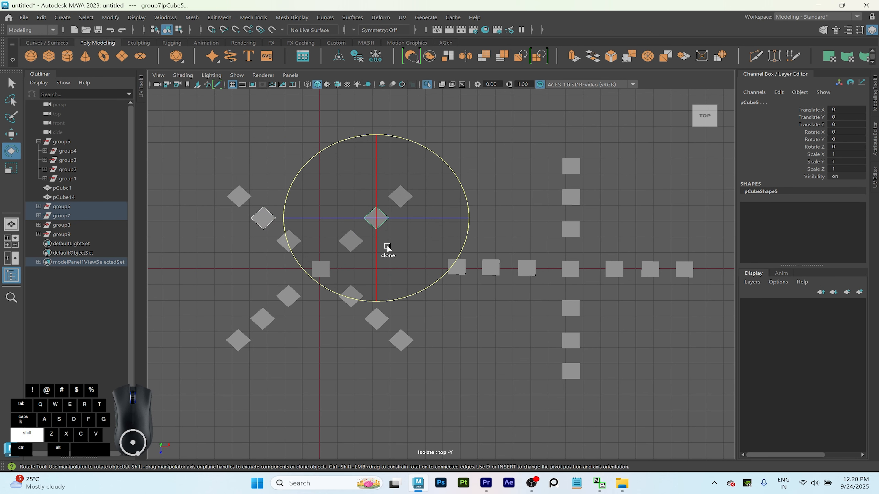
left_click(374, 320, "shift")
left_click(263, 318, "shift")
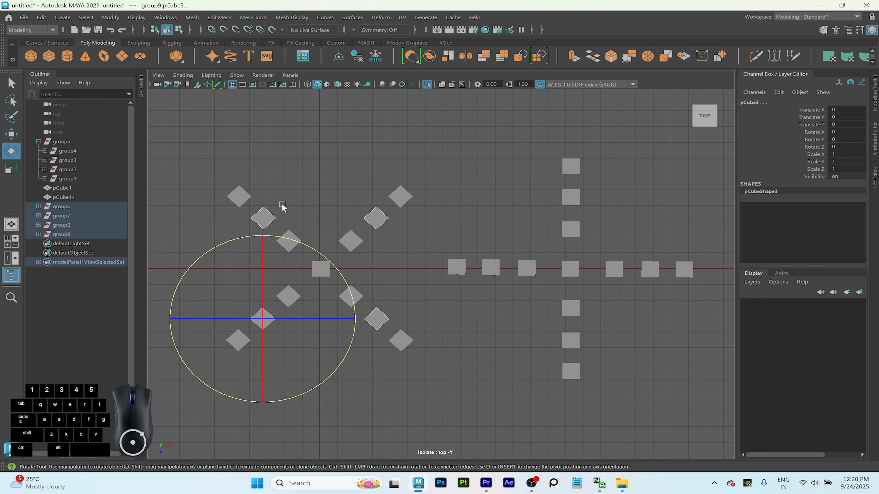
left_click(252, 211)
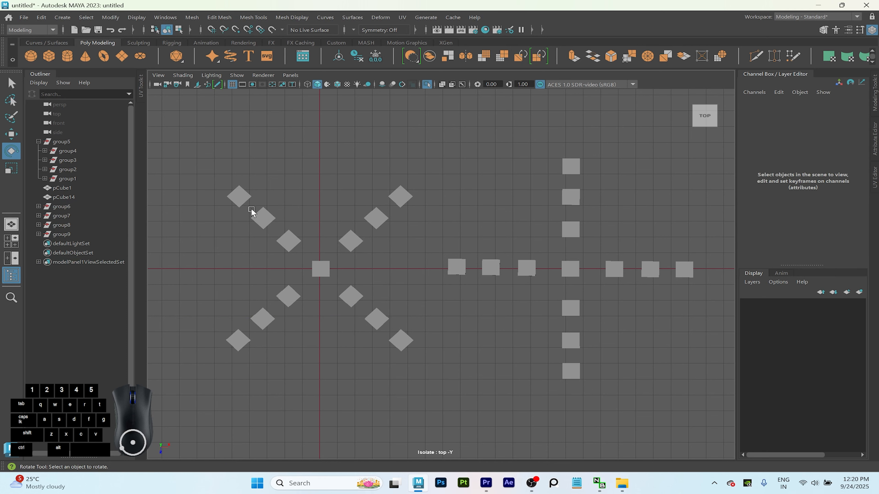
Group the X arrangement's four arm groups under one parent group and clear the selection.
left_click(77, 232)
left_click(73, 225, "shift")
left_click(72, 215, "shift")
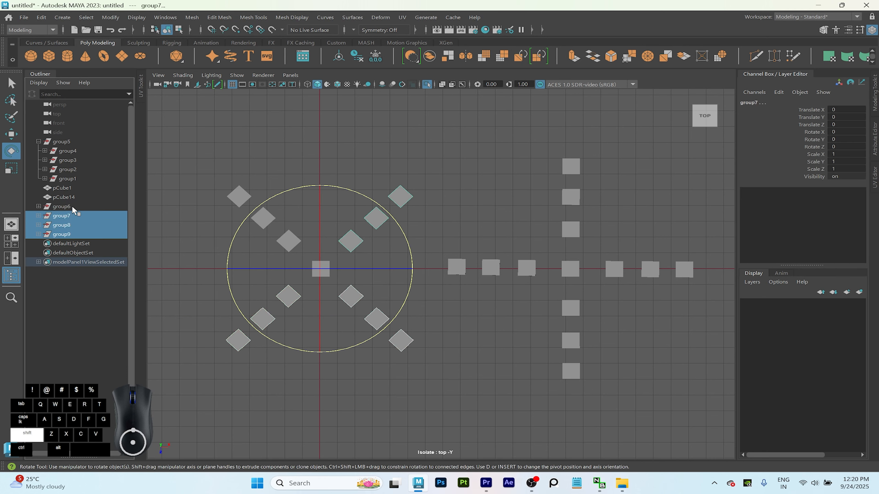
left_click(72, 206, "shift")
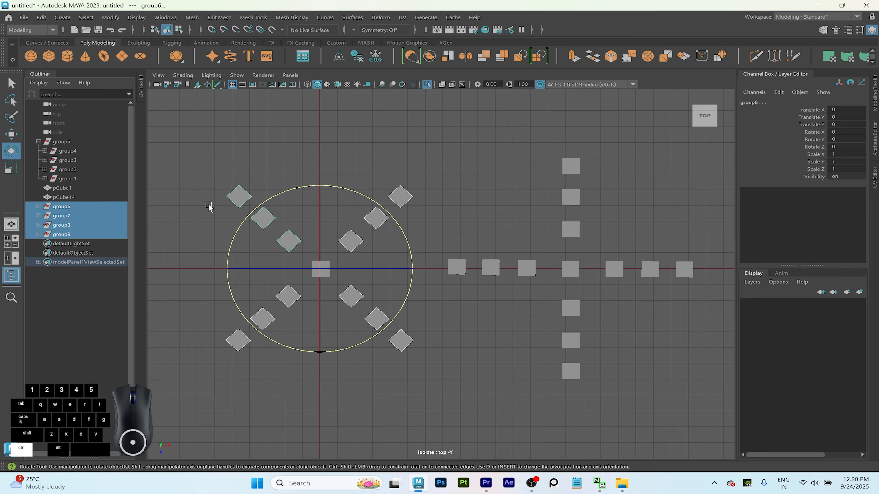
key("ctrl+g")
left_click(231, 153)
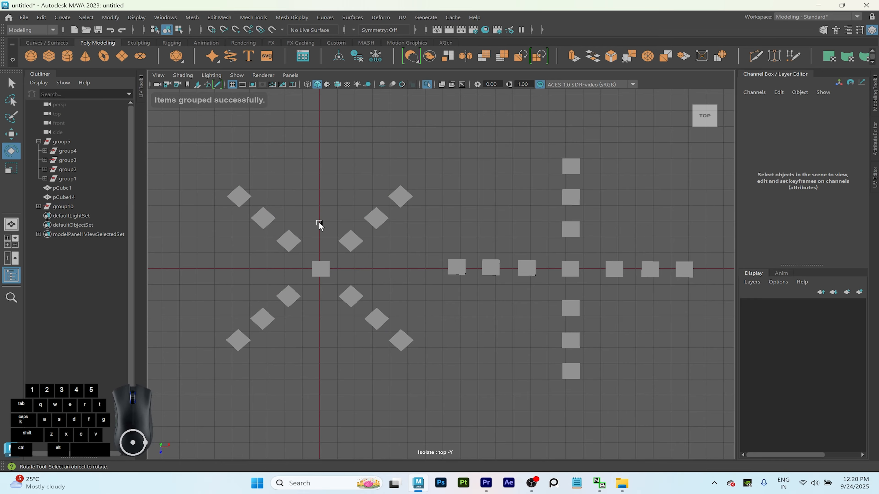
Try rotating the X arrangement's parent group about its centre, and undo the rotation.
left_click(74, 208)
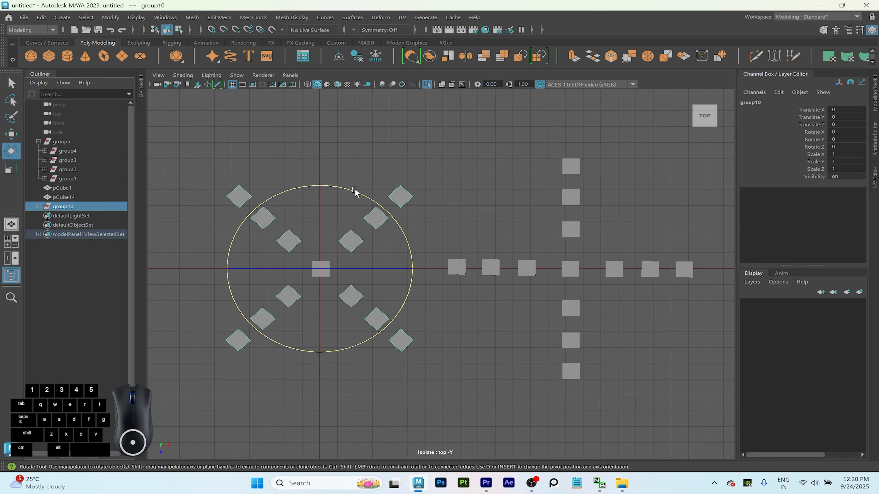
left_click_drag(354, 189, 358, 261)
key("ctrl+z")
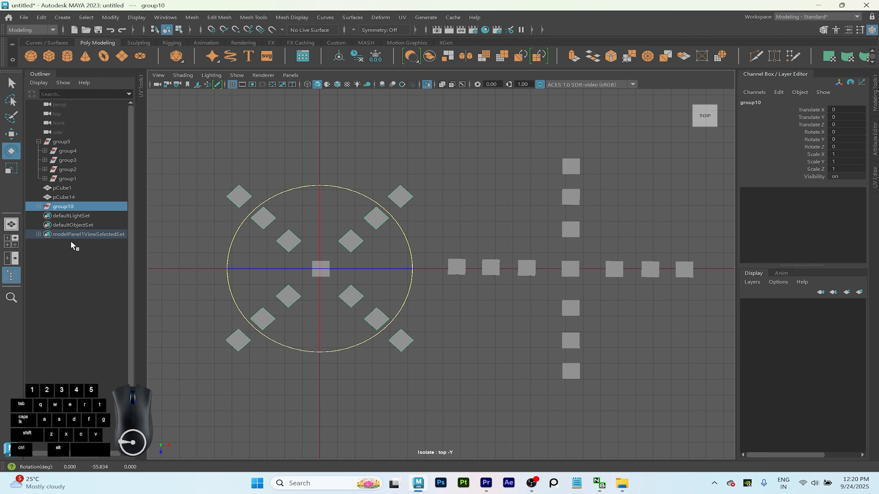
Expand the X arrangement's parent group, try rotating its lower-left arm group, undo the rotation and clear the selection.
left_click(38, 206)
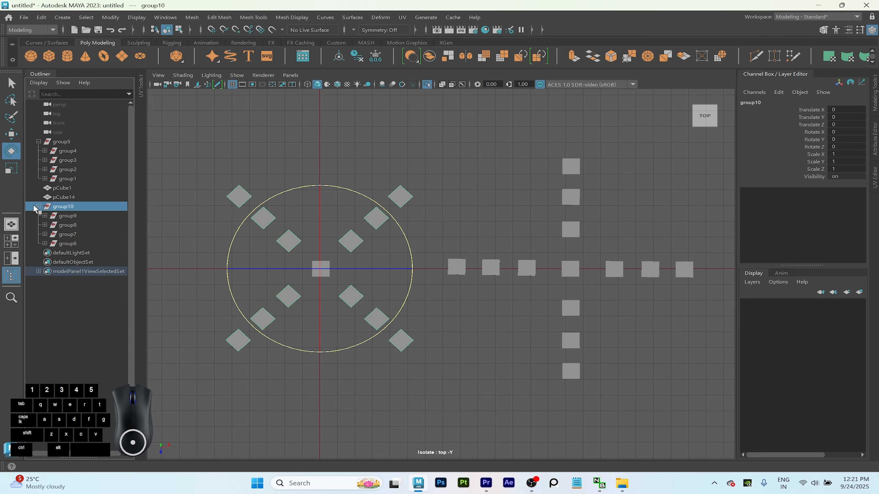
left_click(56, 216)
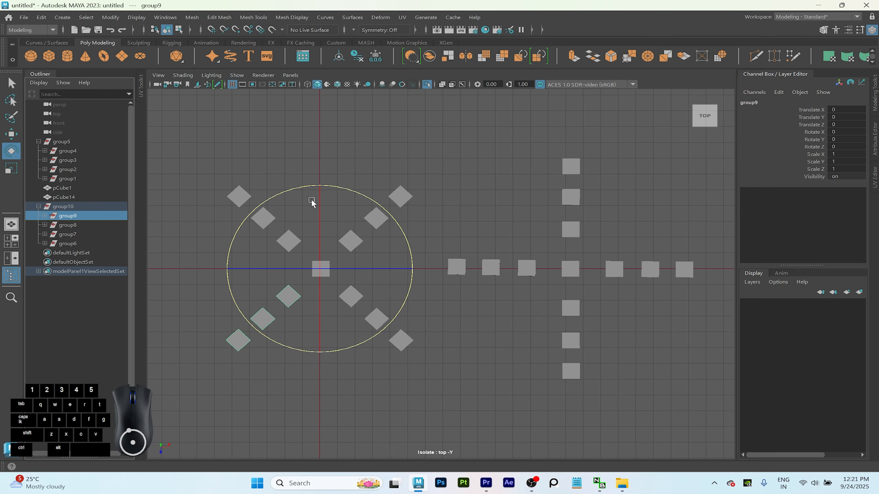
left_click_drag(306, 187, 325, 221)
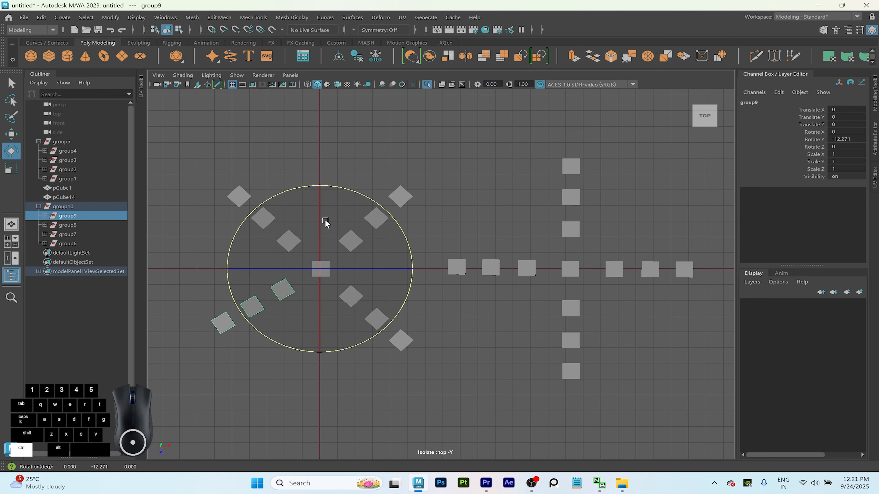
key("ctrl+z")
left_click(273, 342)
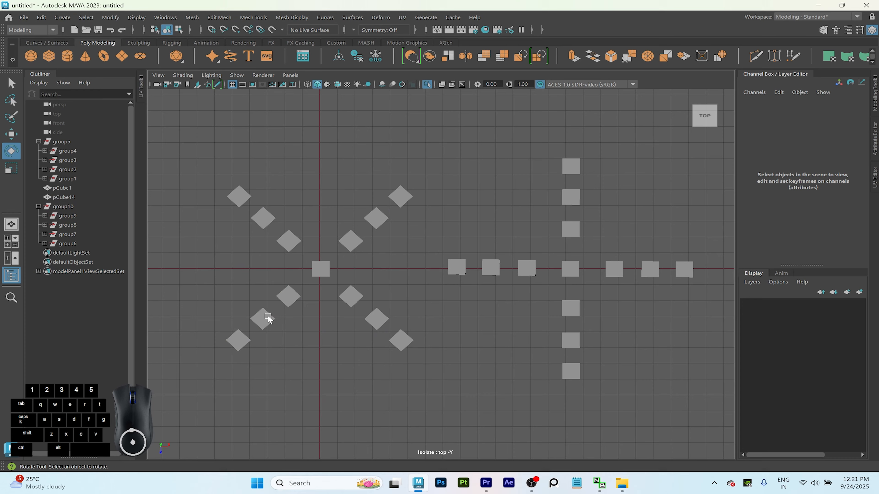
Expand the lower-left arm group, try rotating its outermost cube alone, undo the rotation and collapse the group.
left_click(45, 215)
left_click(73, 225)
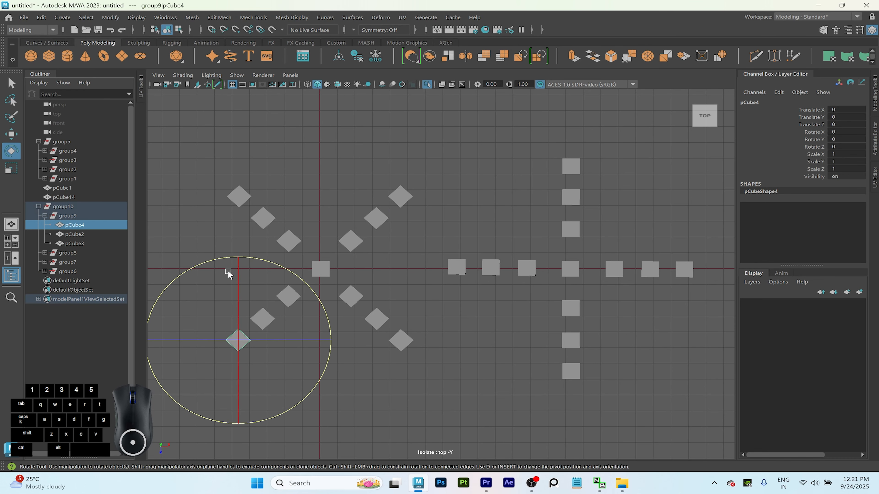
mouse_move(238, 342)
left_mouse_down()
mouse_move(221, 305)
mouse_move(251, 338)
left_mouse_up()
key("ctrl+z")
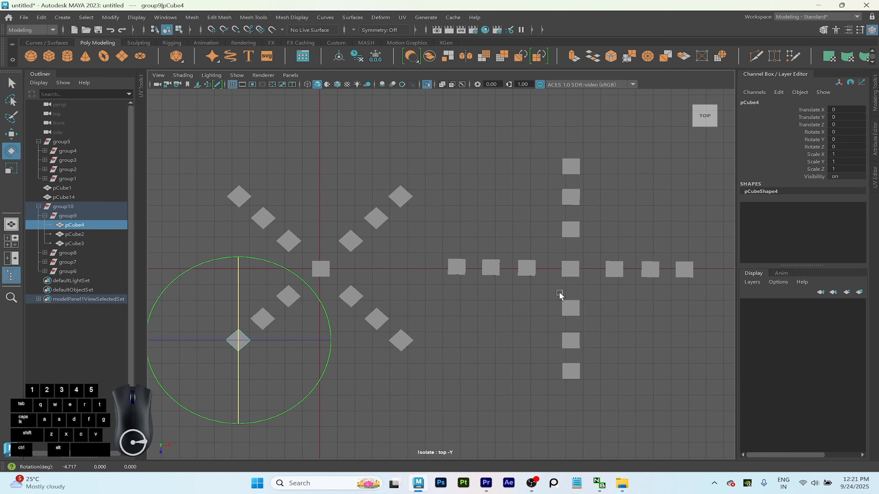
left_click(438, 394)
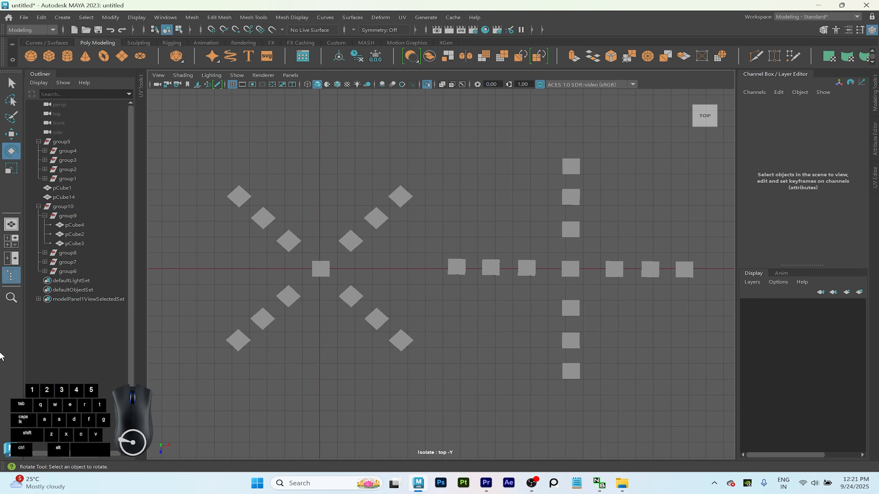
left_click(45, 215)
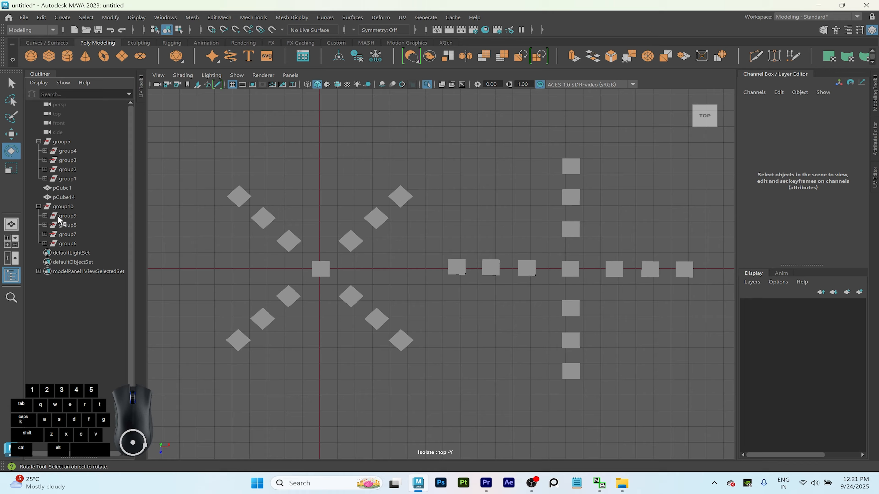
Try rotating the X arrangement's lower-left arm group again, undo the rotation and clear the selection.
left_click(69, 216)
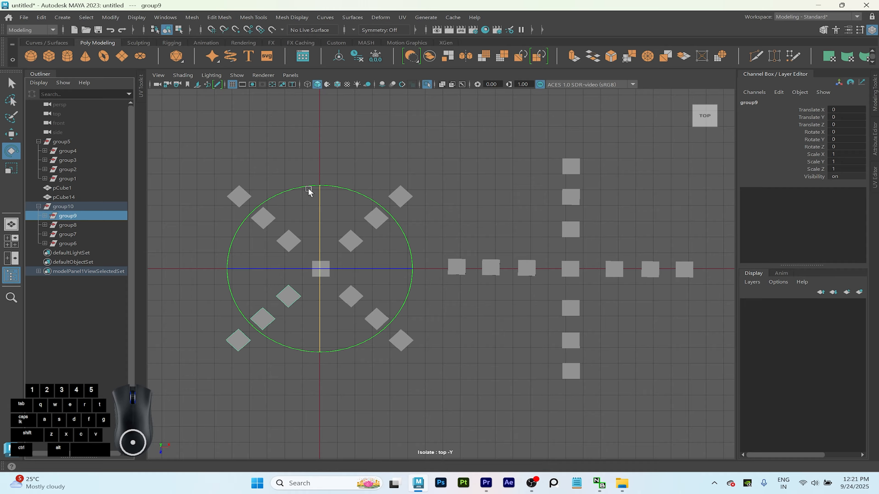
left_click_drag(306, 190, 308, 320)
key("ctrl+z")
left_click(322, 370)
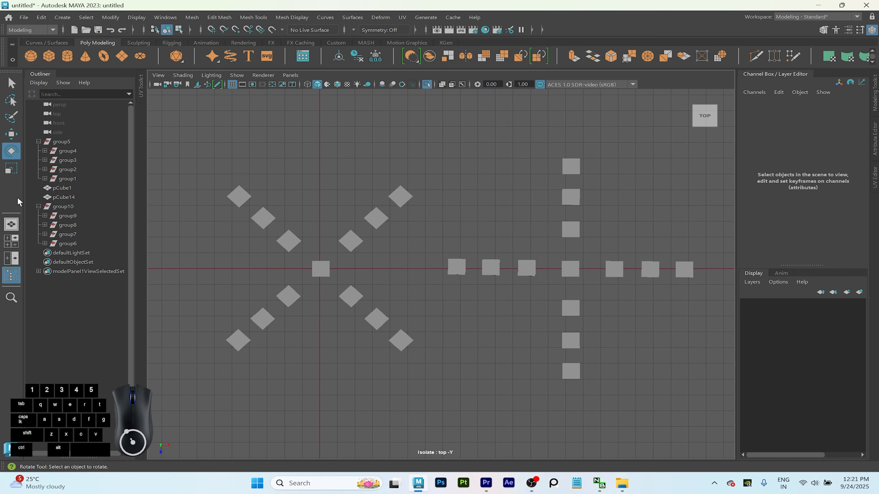
Rotate the X arrangement's parent group about Y, reset its Rotate Y to 0 and clear the selection.
left_click(64, 207)
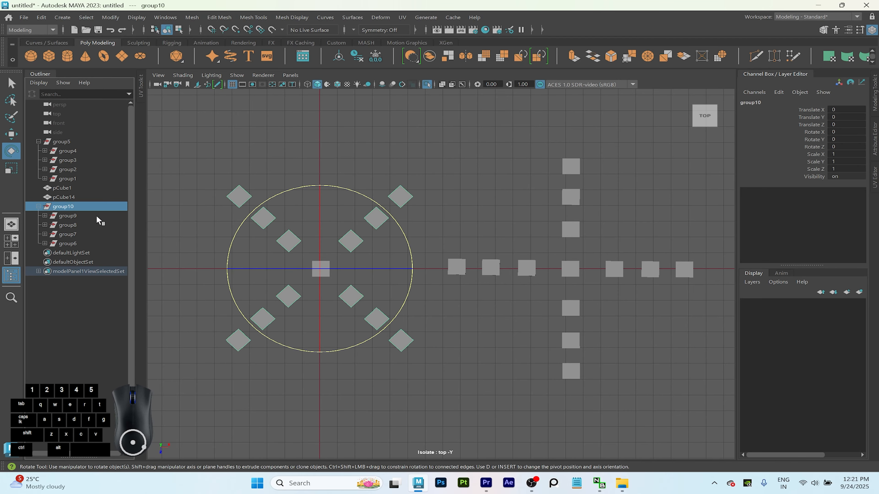
left_click_drag(345, 189, 337, 312)
key("w")
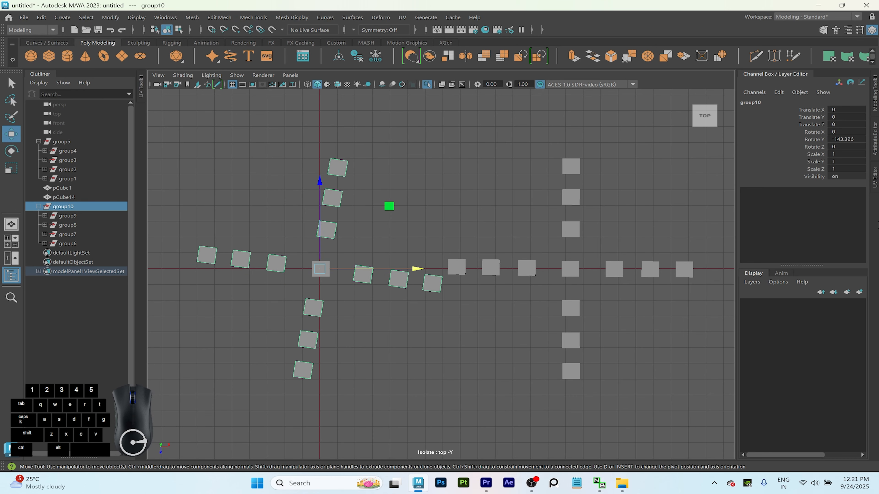
double_click(853, 140)
type("45")
key("Return")
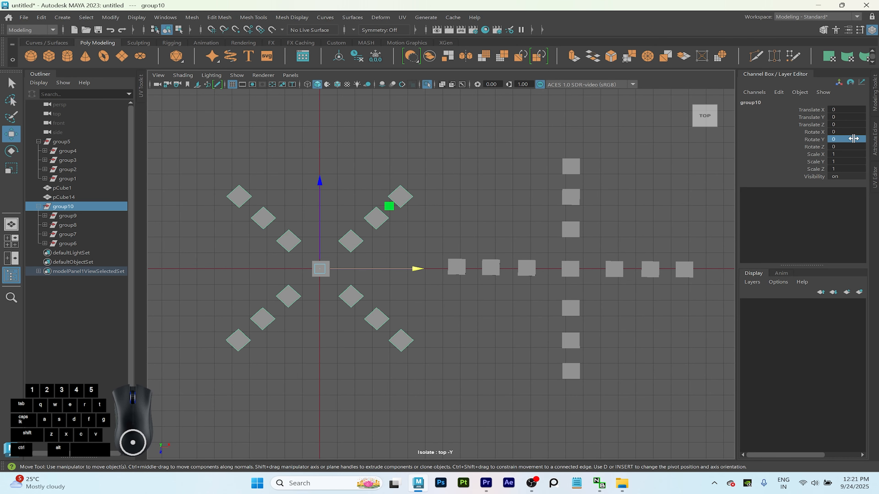
left_click(286, 373)
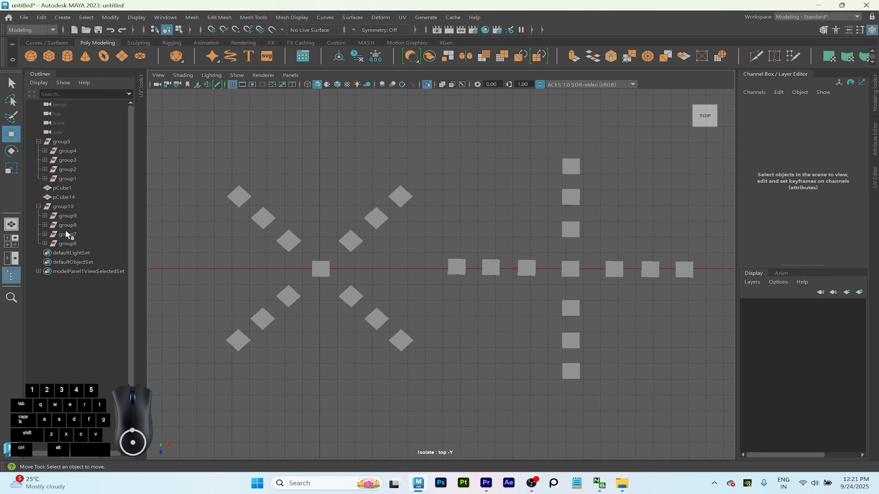
Move the middle cube of the lower-right arm group to about Translate X 14.51 and Z 4.73, beyond the plus arrangement, and clear the selection.
left_click(86, 227)
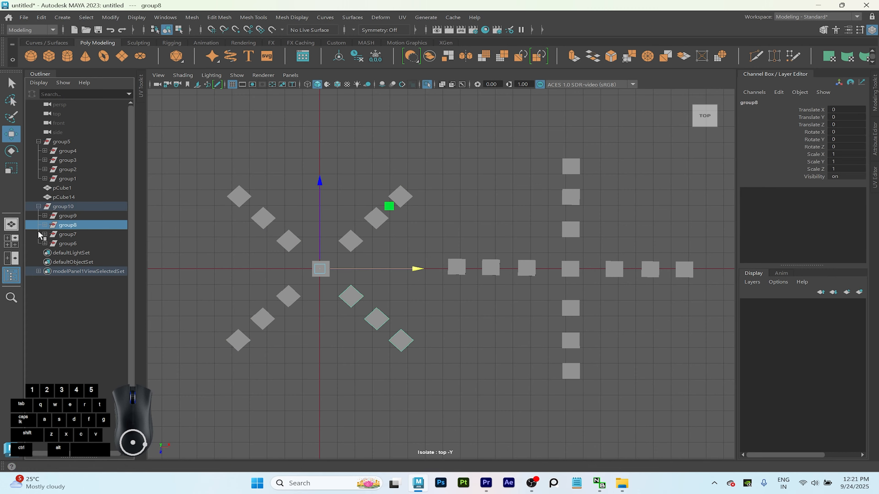
left_click(44, 225)
left_click(94, 244)
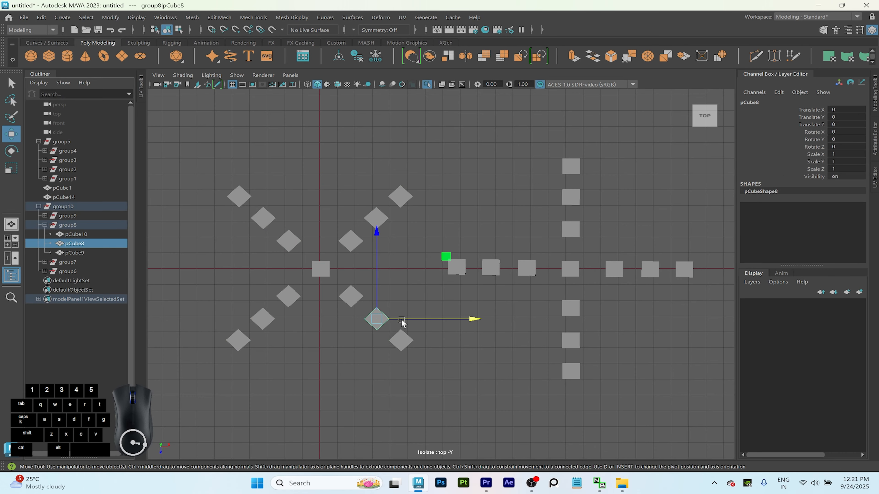
left_click_drag(377, 320, 633, 399)
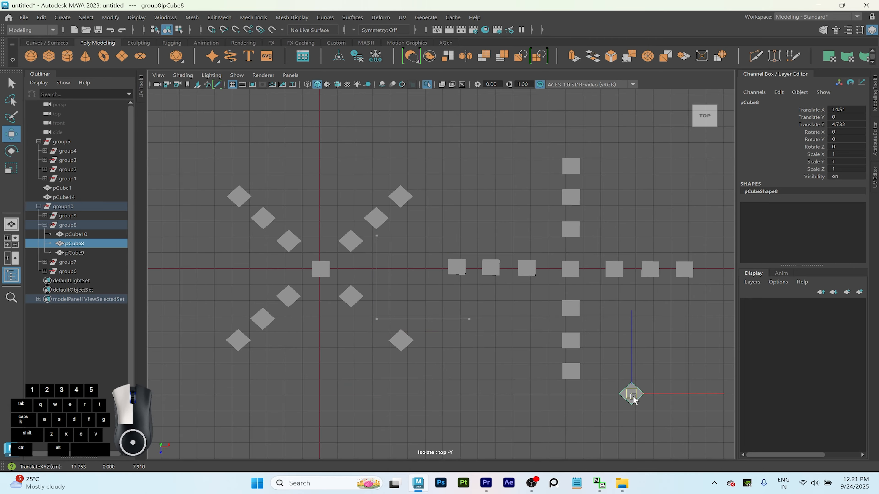
left_click(533, 416)
Rotate the X arrangement's parent group about Y to about -827 degrees, carrying the displaced cube along.
left_click(63, 207)
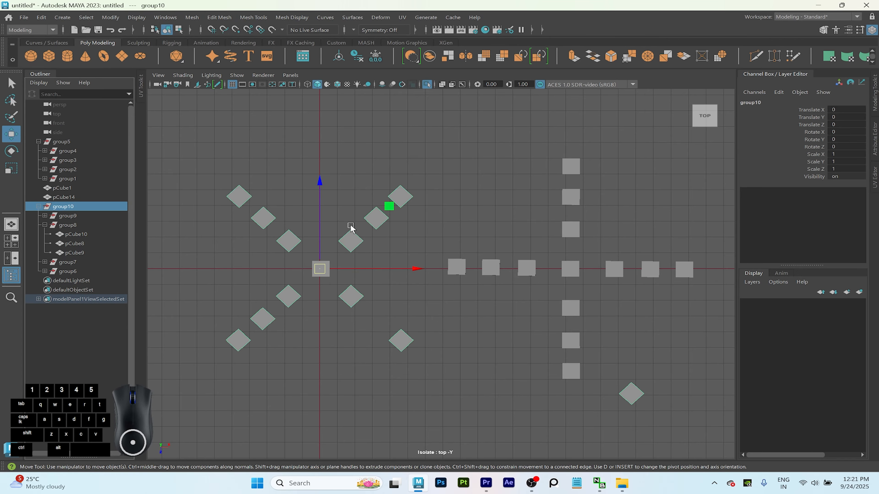
key("e")
left_click_drag(336, 187, 288, 319)
scroll(342, 233, "down", 5)
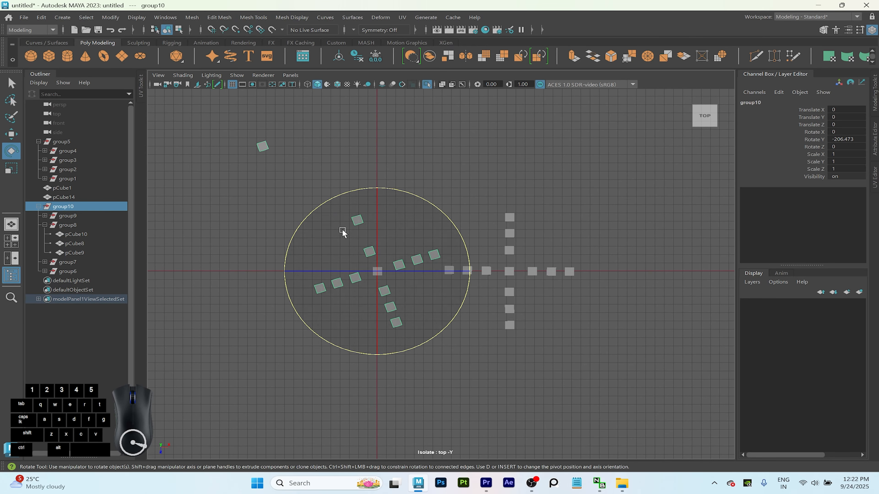
left_click_drag(366, 189, 304, 290)
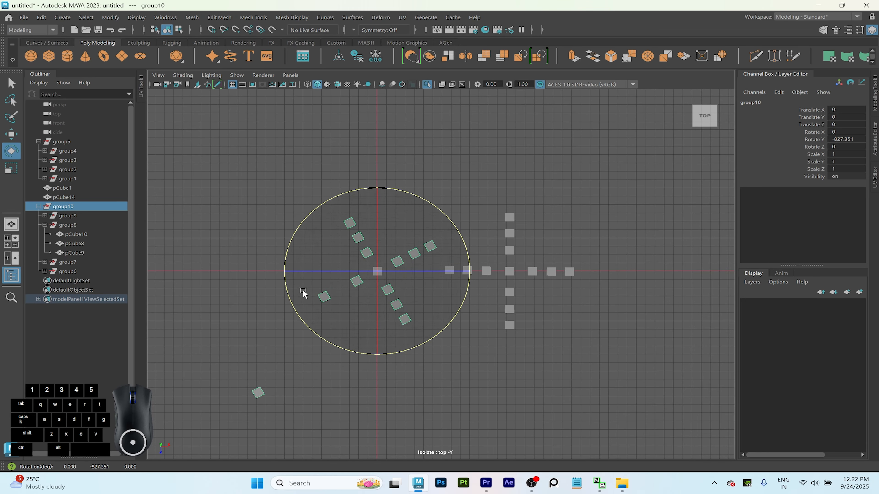
Return the displaced cube to its arm by setting its Translate Z and Translate X to 0, and clear the selection.
left_click(256, 392)
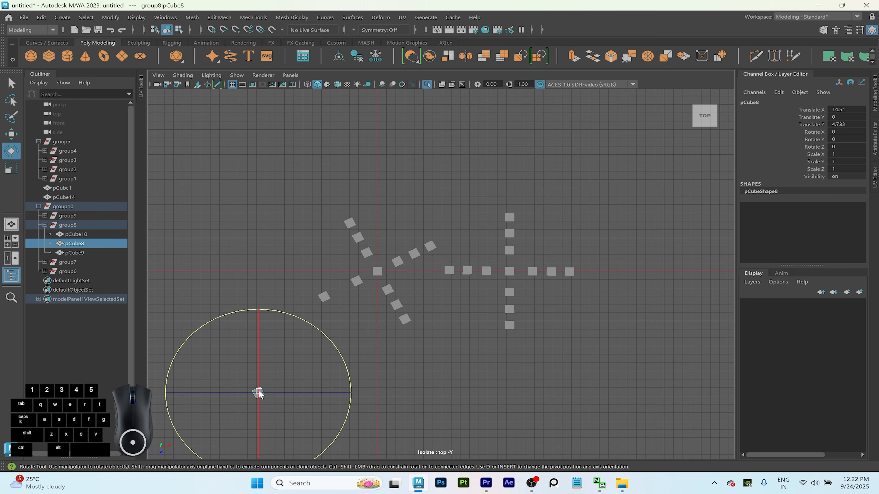
left_click(855, 125)
type("0")
key("Return")
left_click(855, 110)
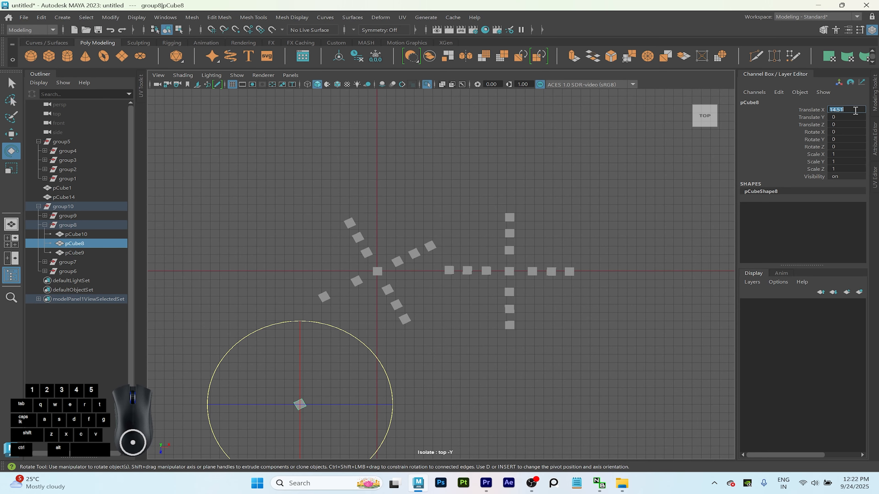
key("Return")
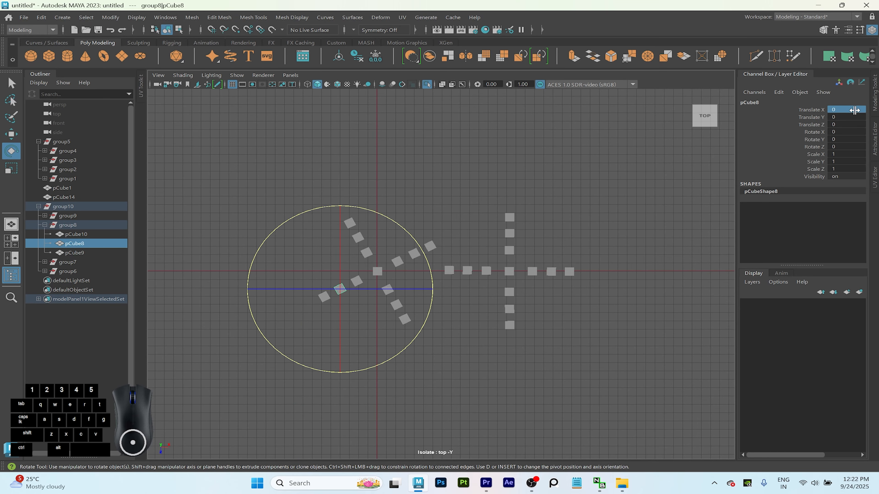
left_click(240, 359)
right_click_drag(255, 310, 401, 397, "alt")
middle_click_drag(396, 377, 448, 409, "alt")
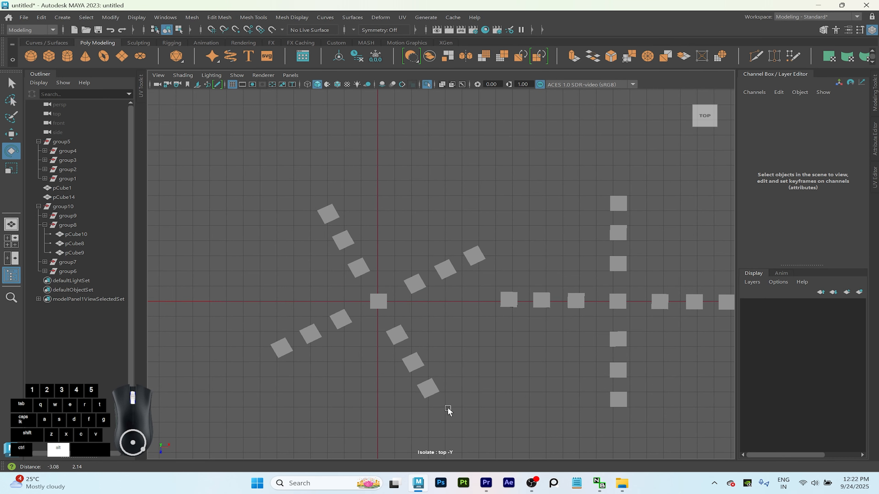
Ungroup the X arrangement's parent group into its four arm groups and clear the selection.
right_click_drag(329, 378, 352, 391, "alt")
middle_click_drag(358, 366, 363, 341, "alt")
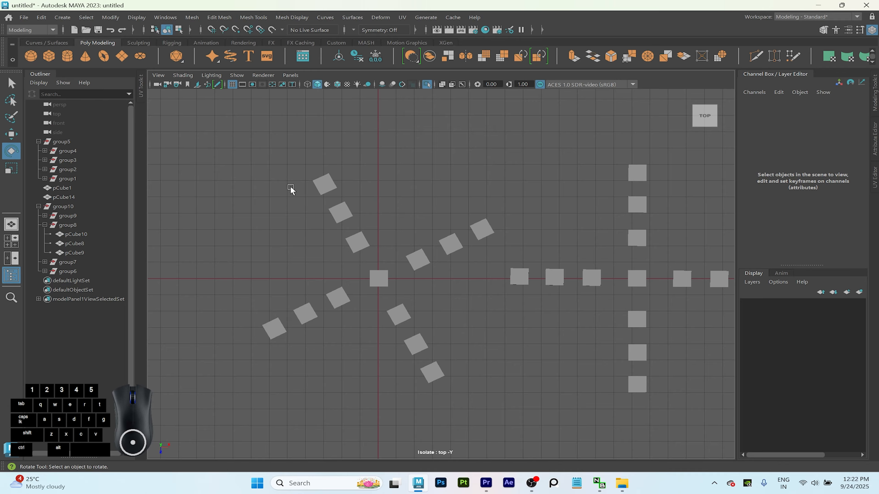
left_click(38, 207)
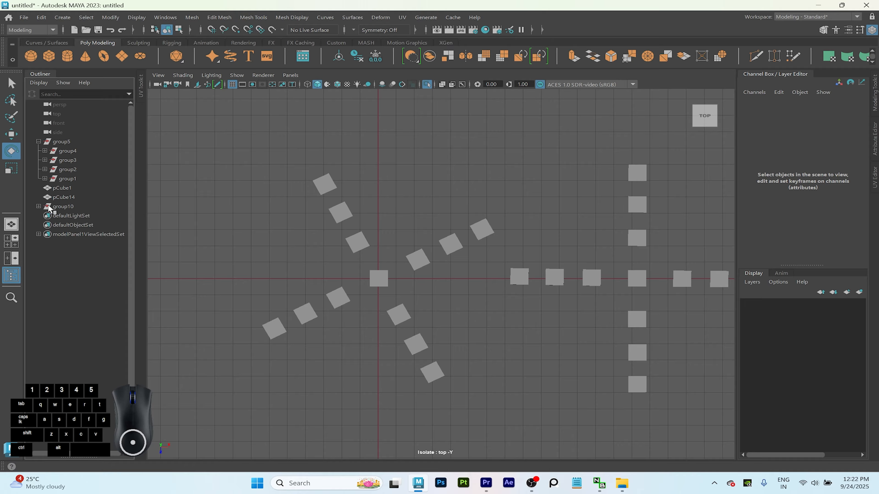
left_click(60, 208)
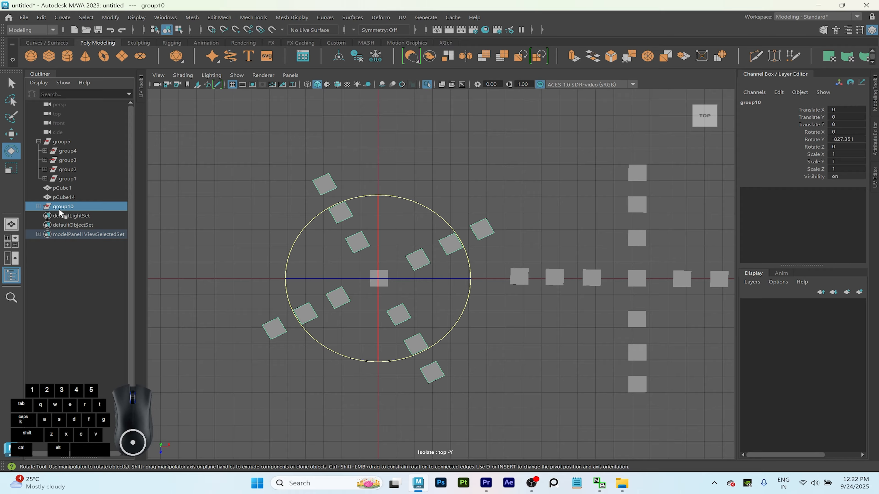
left_click(41, 17)
left_click(104, 207)
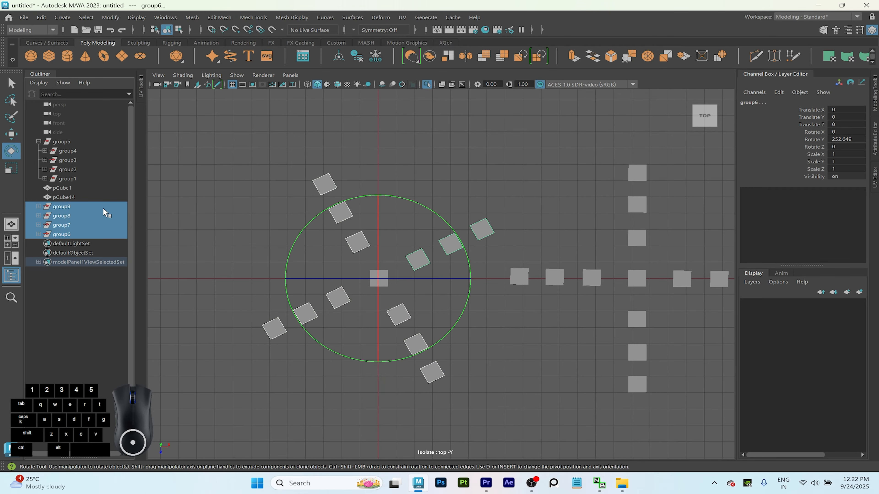
left_click(217, 206)
Ungroup the X arrangement's four arm groups, group6 through group9, into separate cubes and clear the selection.
left_click(76, 207)
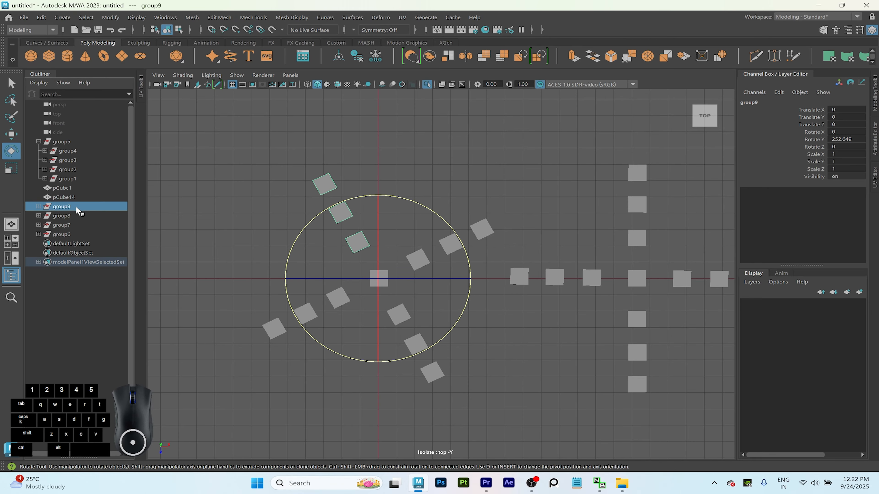
left_click(87, 234, "shift")
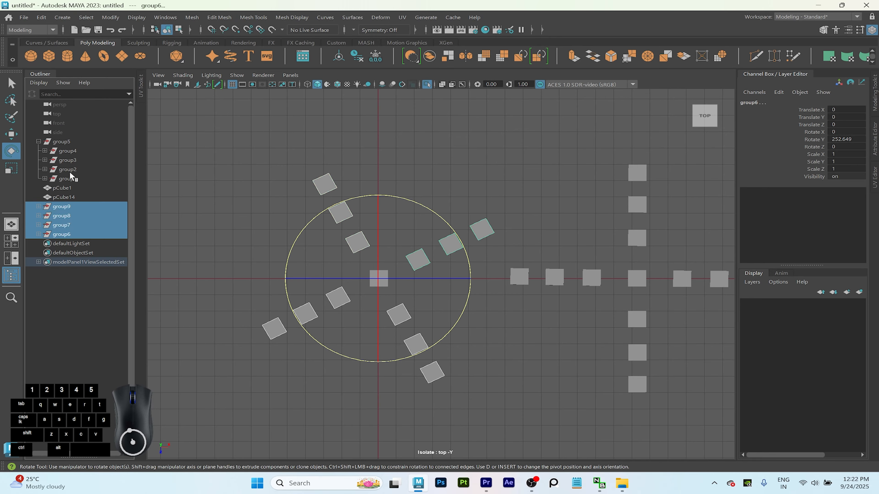
left_click(41, 17)
left_click(82, 210)
left_click(289, 223)
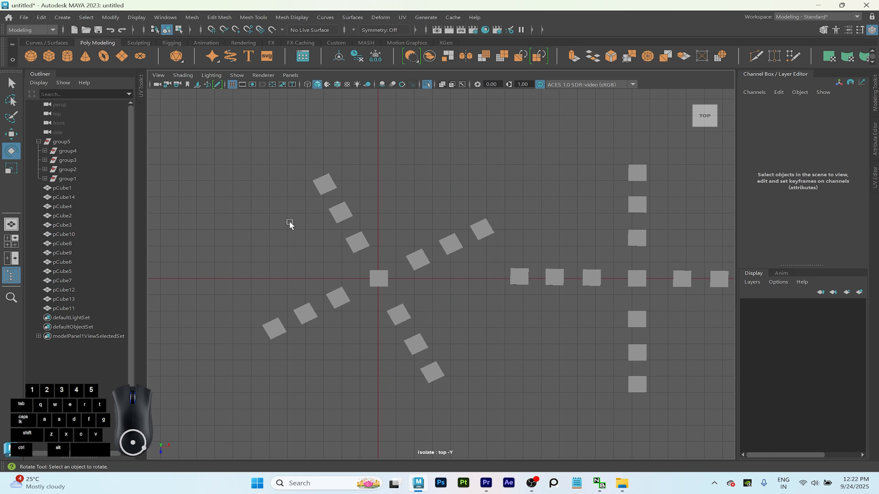
Rotate the three upper-right arm cubes to about Rotate Y 225 and move them to about Translate Z 2.2.
left_click_drag(416, 180, 498, 275)
key("w")
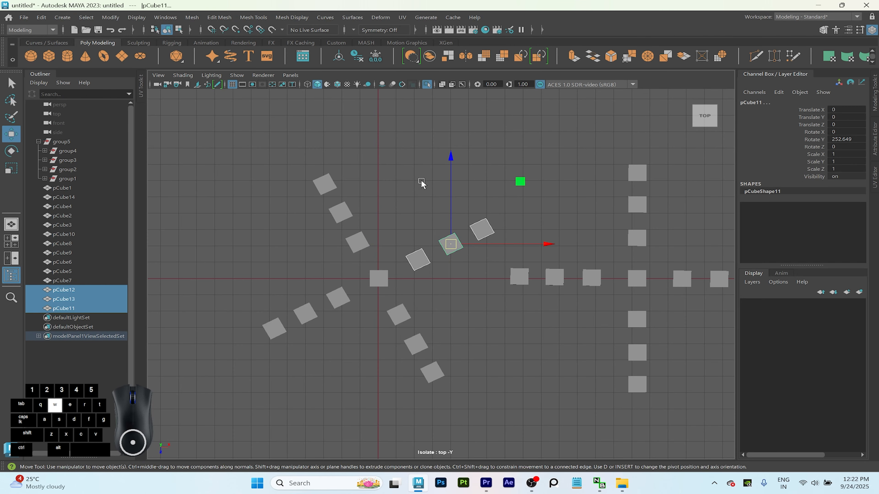
left_click_drag(456, 154, 494, 209)
key("e")
key("w")
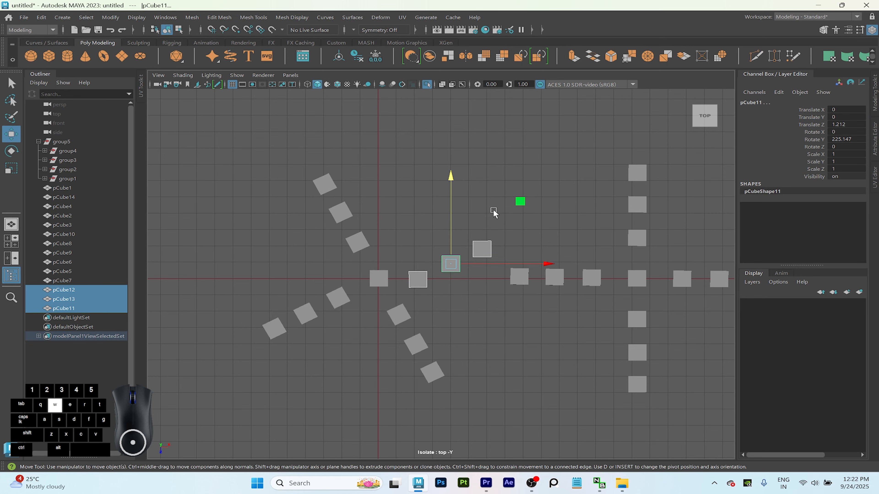
left_click_drag(447, 176, 459, 196)
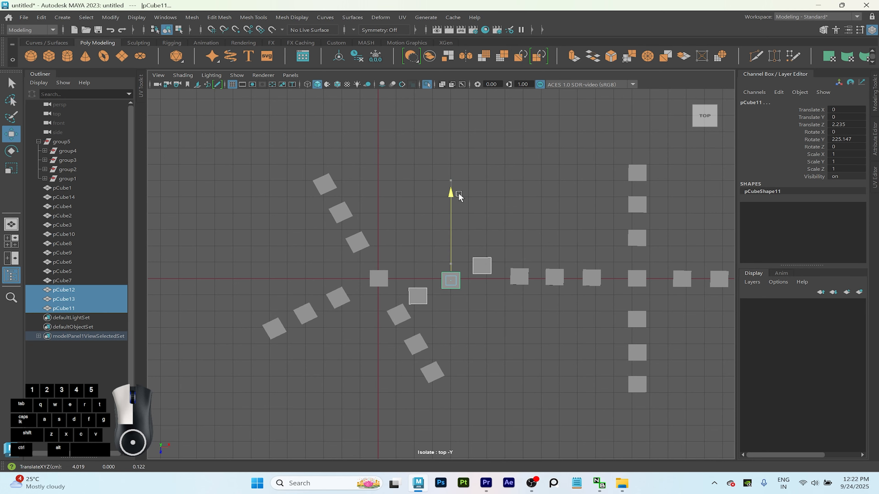
Move the arm's inner and outer cubes individually along Z to line them up on the X axis.
left_click(418, 297)
left_click_drag(414, 208, 414, 193)
left_click(482, 265)
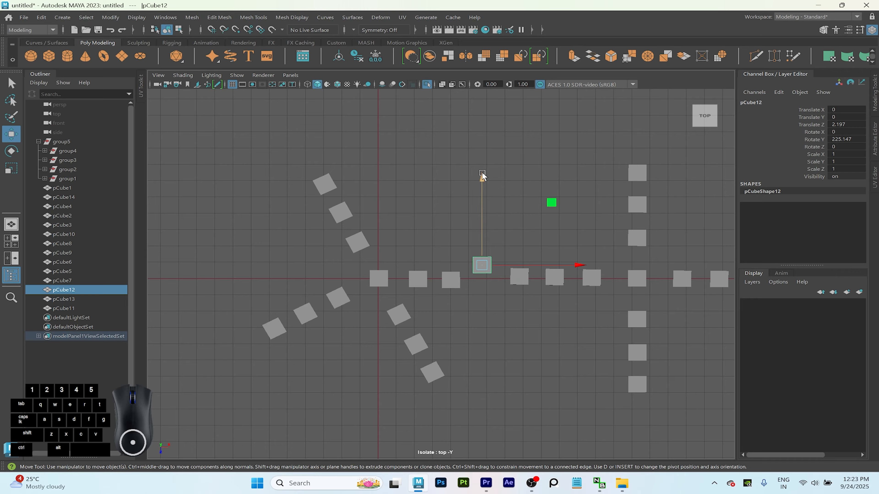
left_click_drag(481, 173, 484, 190)
Undo the individual cube moves and the arm's rotation, back to the ungrouped, unselected cubes.
key("ctrl+z")
key("ctrl+z")
key("ctrl+z")
key("ctrl+z")
key("ctrl+z")
key("ctrl+z")
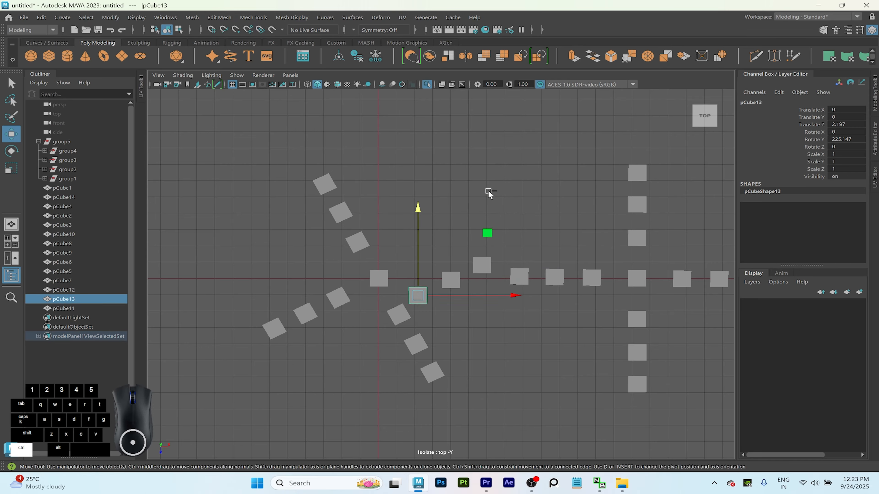
key("ctrl+z")
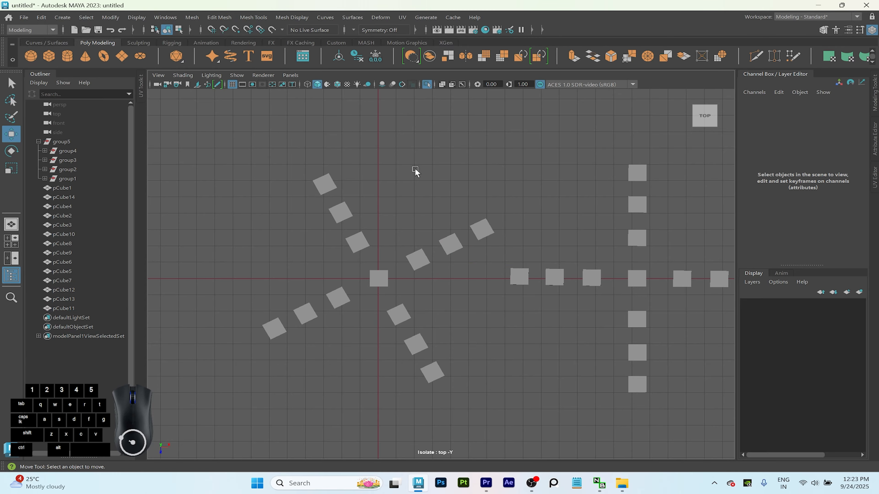
Group the three upper-right arm cubes, rotate the group about Y to about -26.76 degrees and clear the selection.
left_click_drag(413, 176, 498, 277)
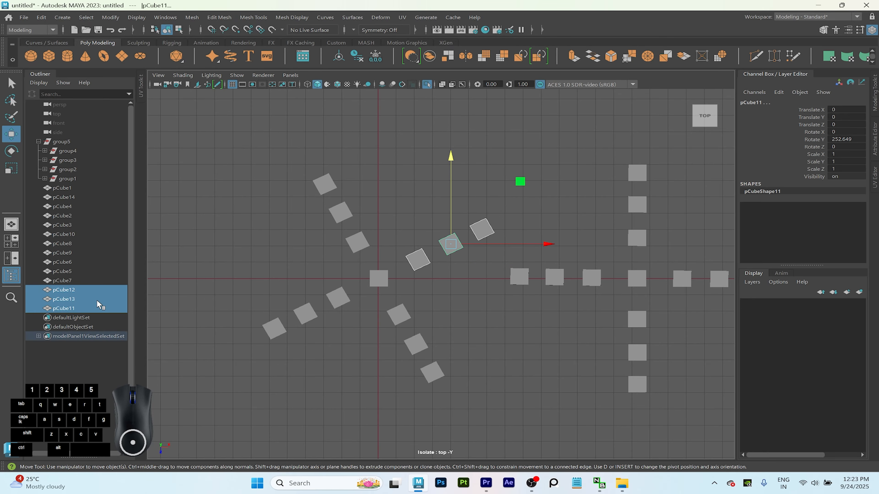
key("ctrl+g")
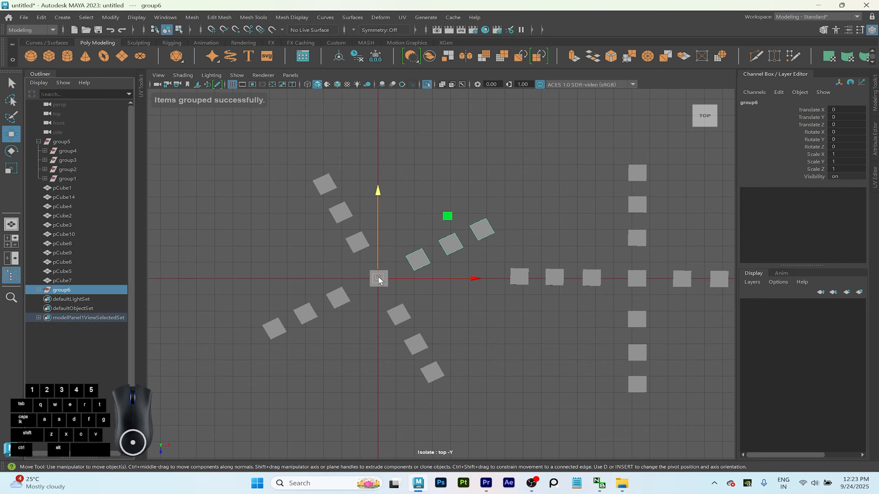
key("e")
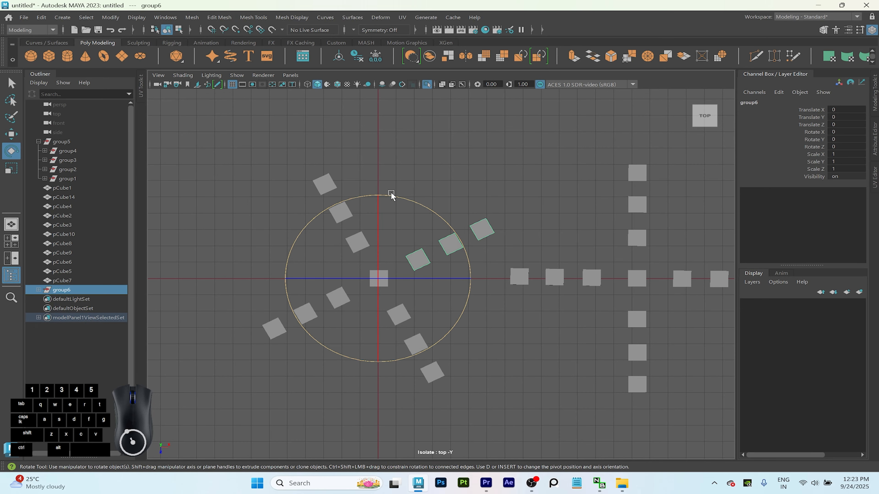
left_click_drag(395, 195, 423, 223)
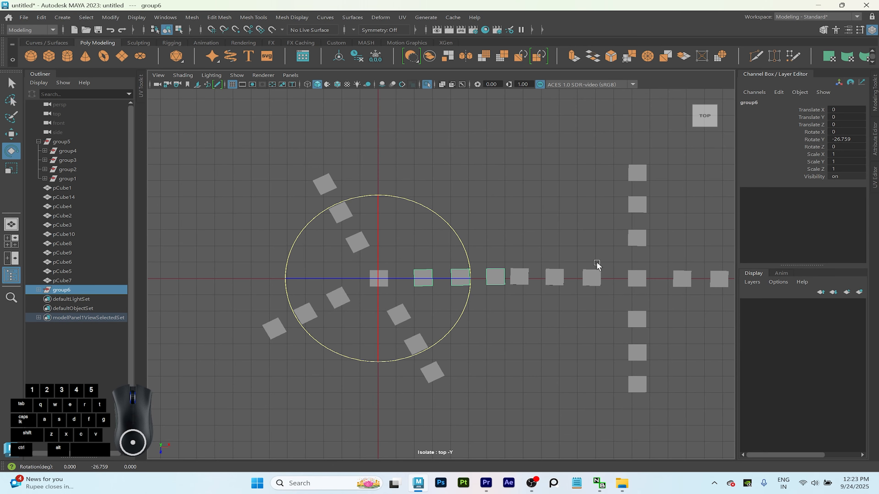
left_click(415, 135)
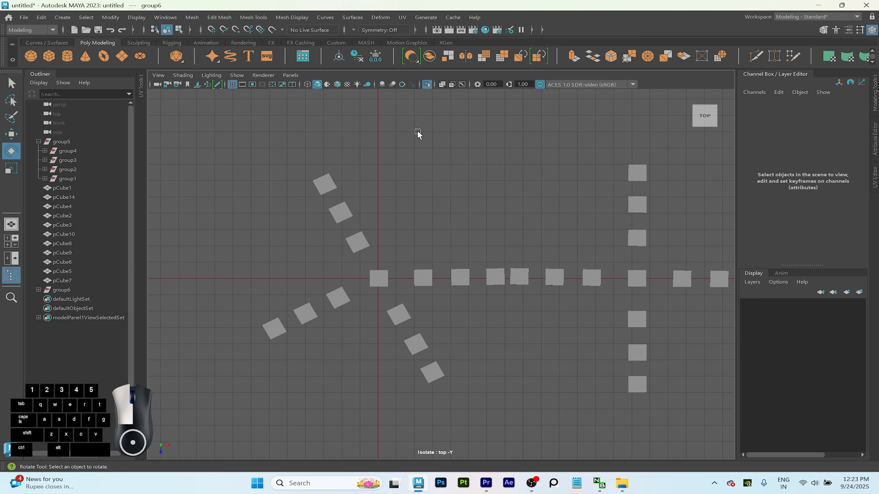
Ungroup the rotated three-cube arm group, group6, and clear the selection.
left_click(89, 292)
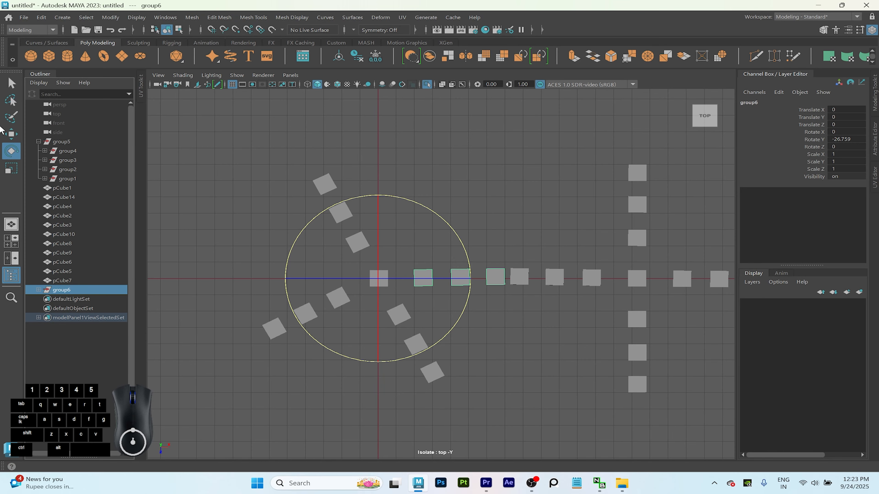
left_click(24, 17)
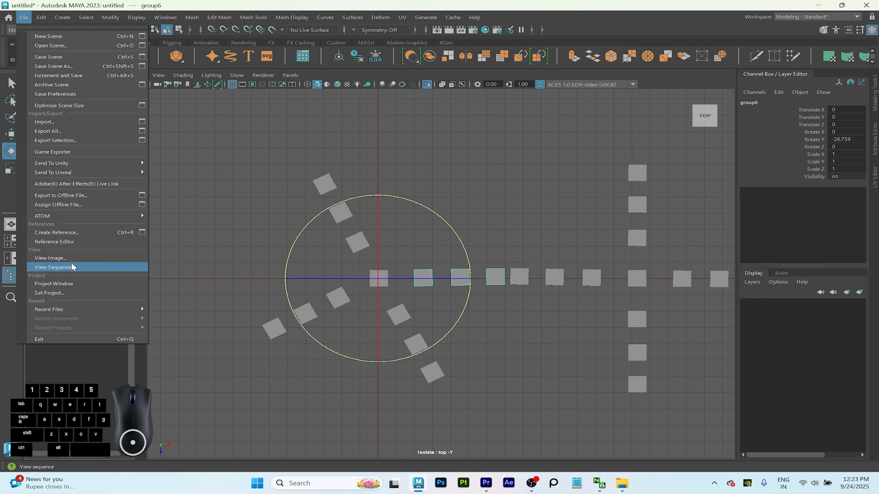
mouse_move(42, 20)
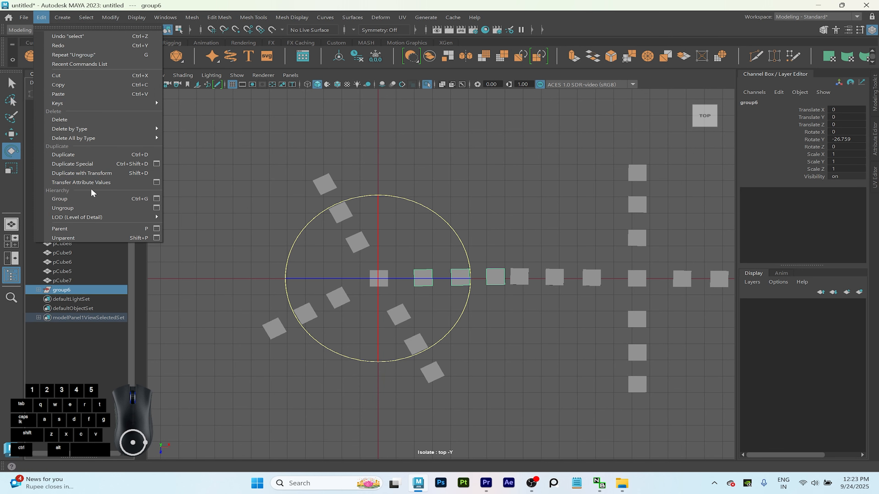
left_click(62, 208)
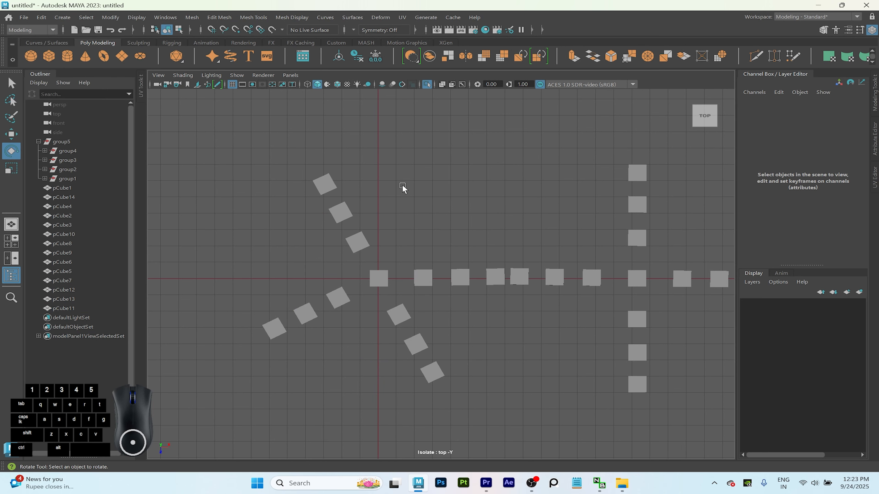
Select the plus arrangement's parent group, group5, and examine its hierarchy by expanding all nested arm groups down to their cubes.
middle_click_drag(450, 268, 383, 261, "alt")
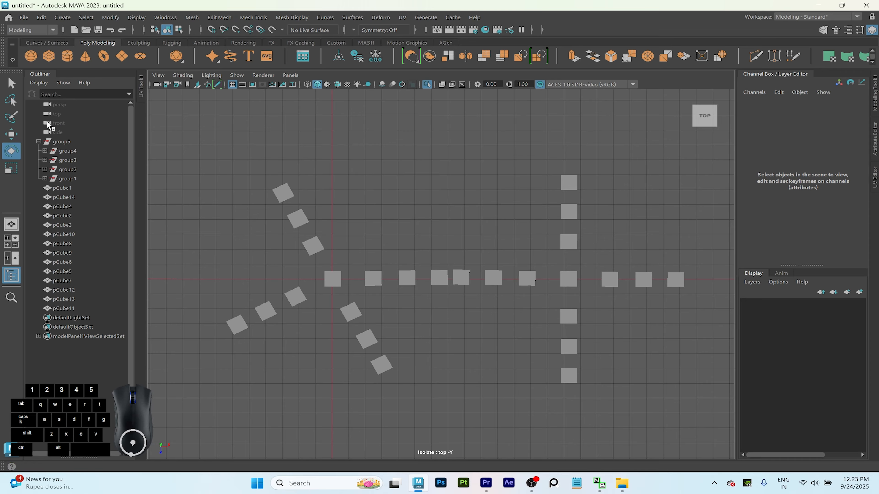
left_click(38, 142)
left_click(56, 144)
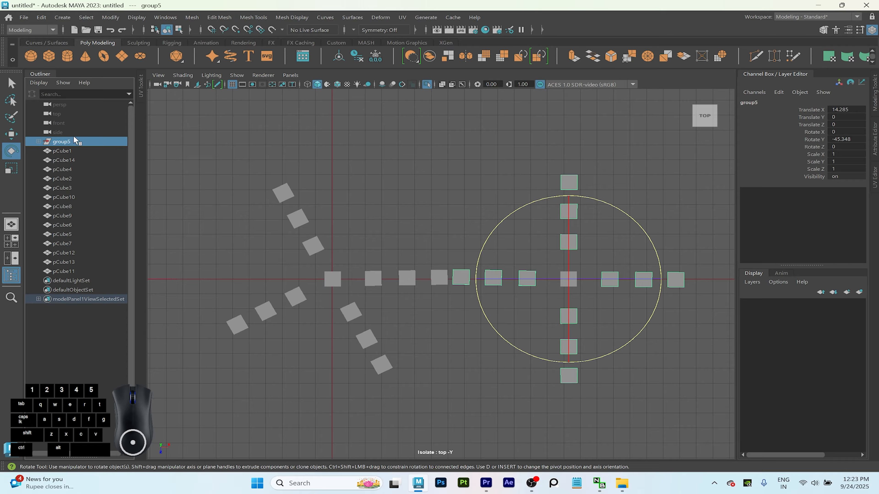
left_click(38, 141)
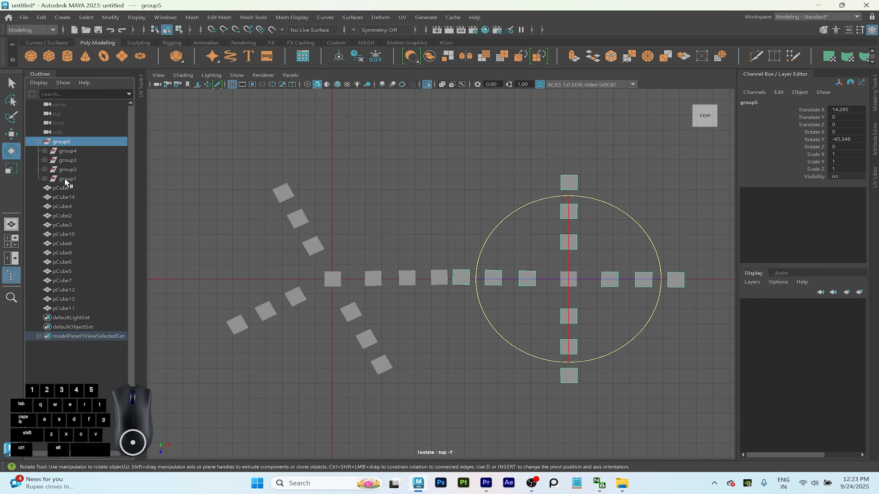
left_click(44, 150)
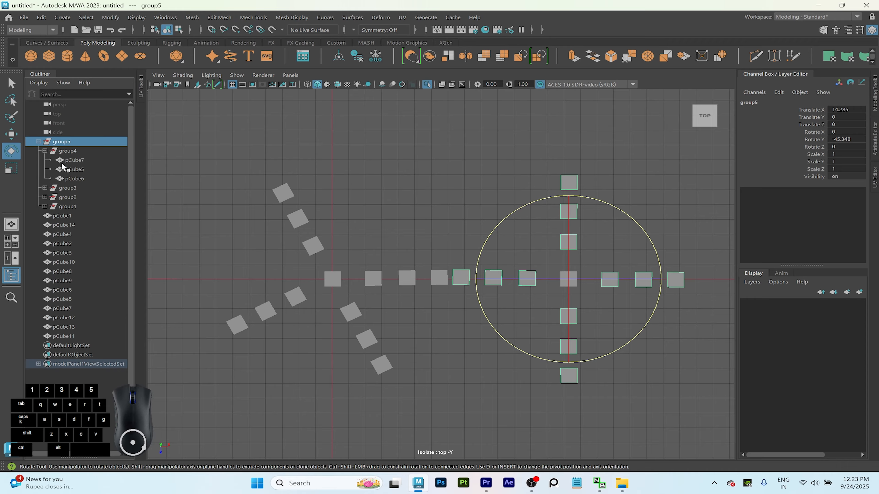
left_click(45, 187)
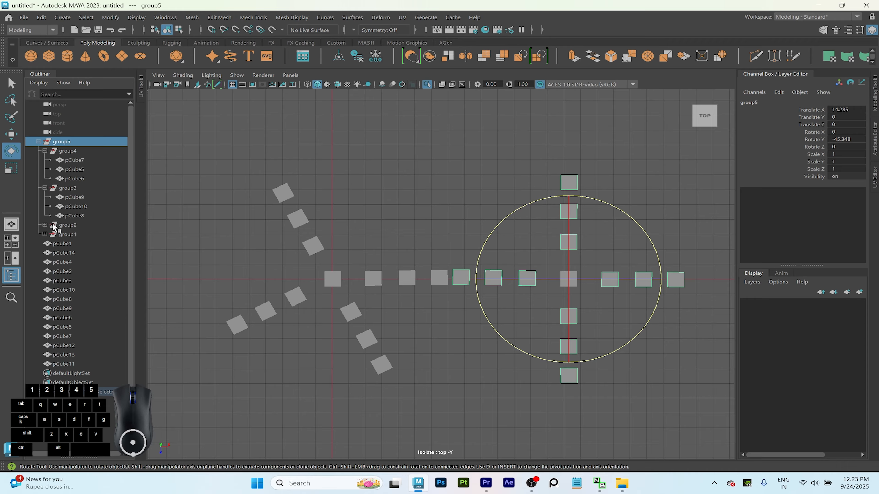
left_click(45, 188)
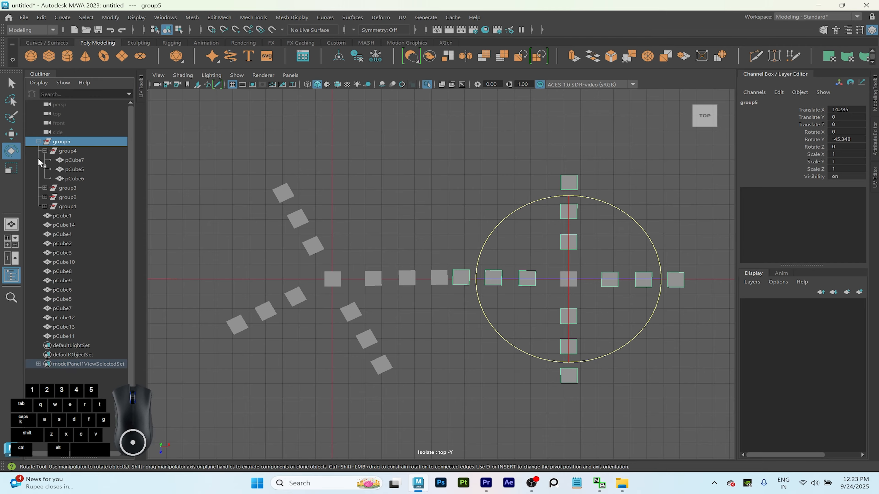
left_click(45, 150)
left_click(38, 141)
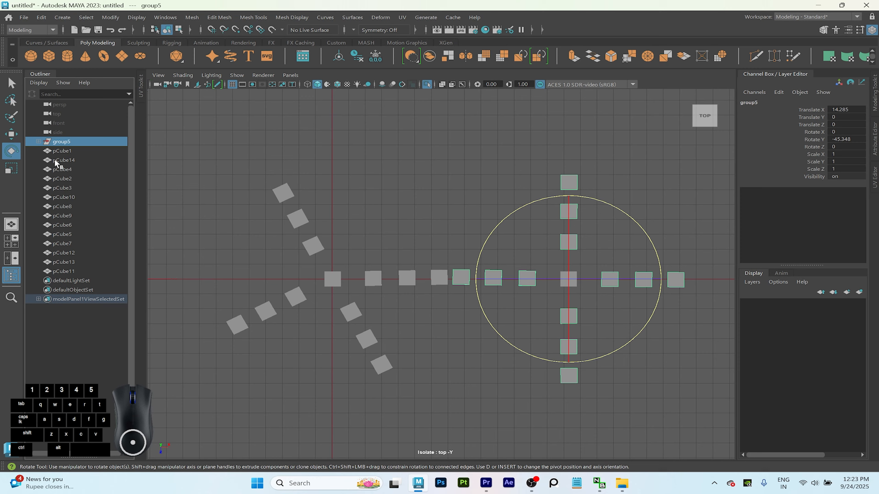
left_click(39, 142, "shift")
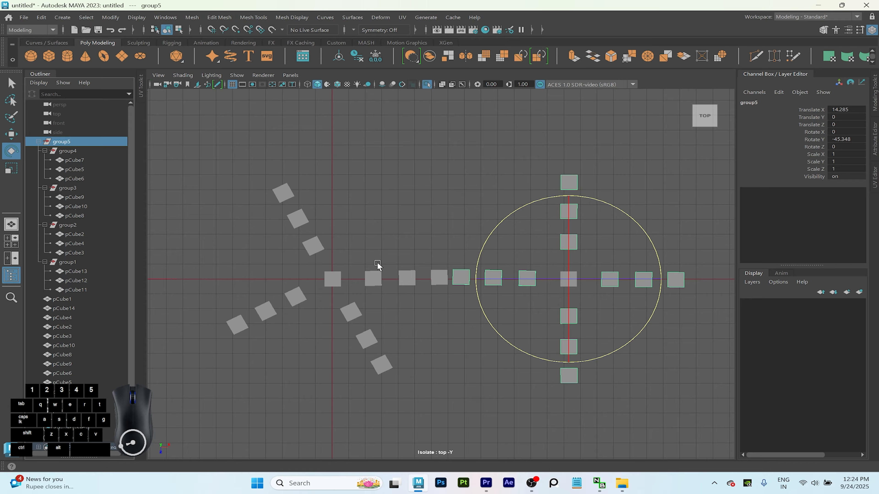
Try to rename the plus arrangement's parent group, group5, as 001.
double_click(61, 142)
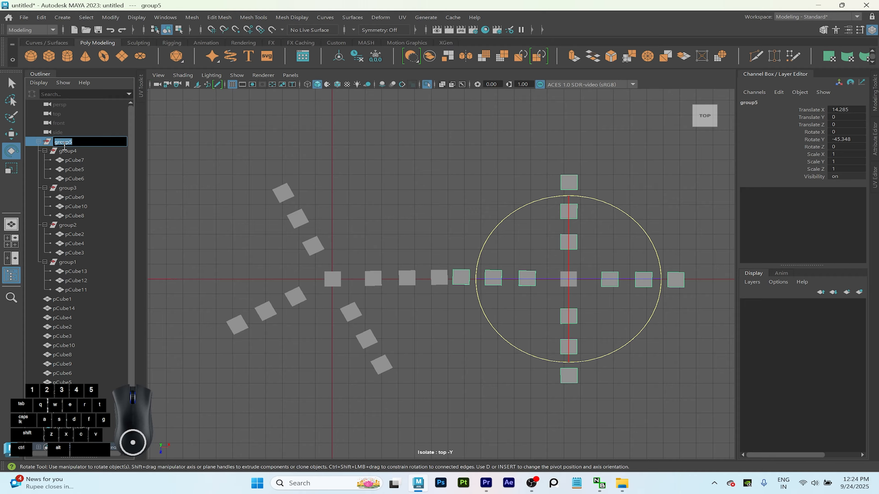
key("BackSpace")
type("001")
key("Return")
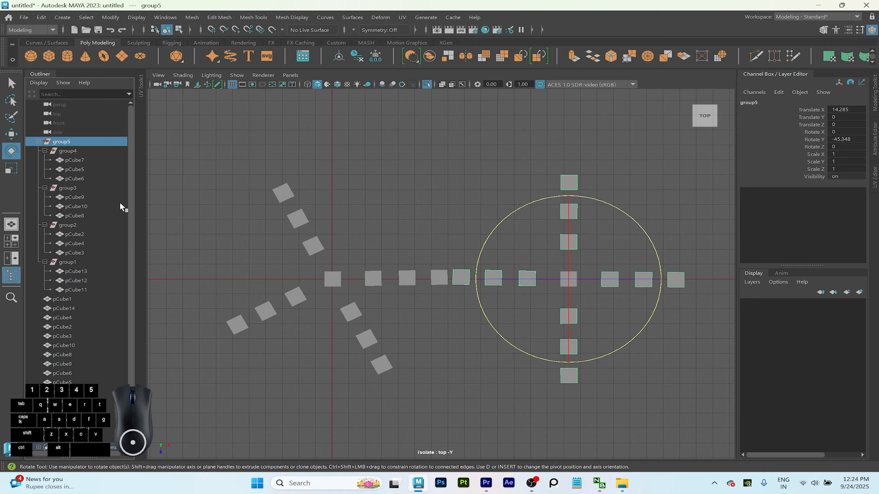
double_click(91, 142)
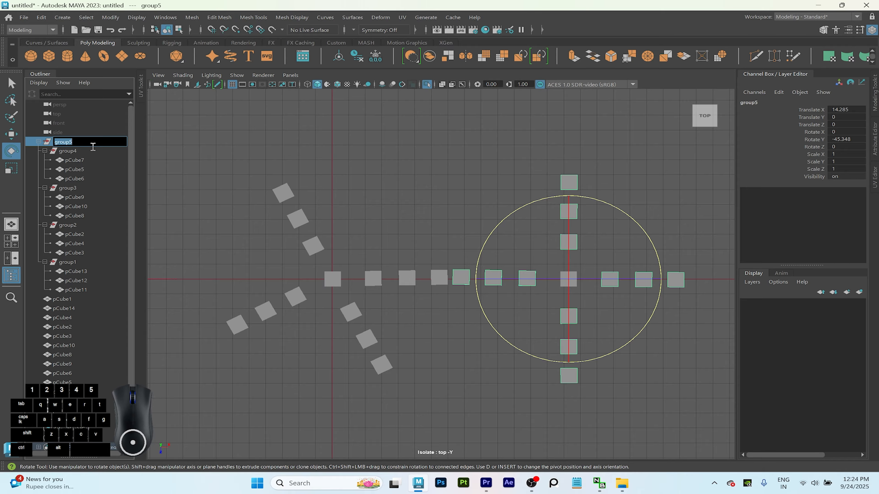
type("001")
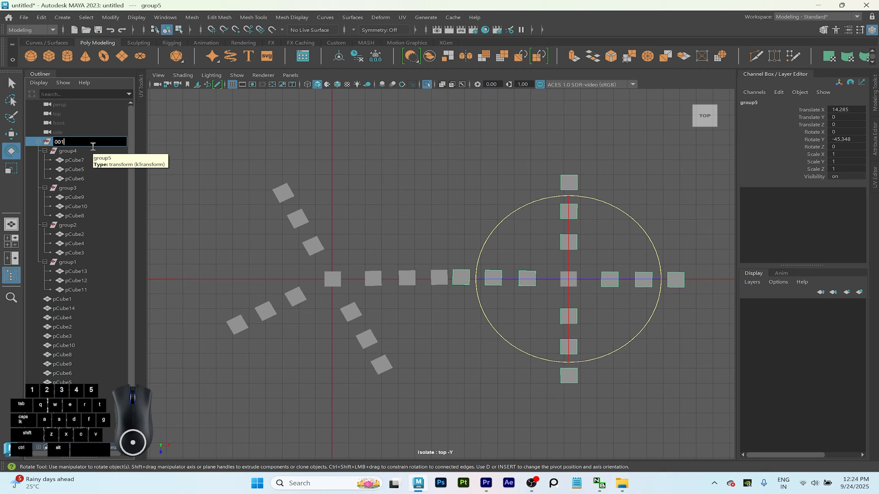
key("Escape")
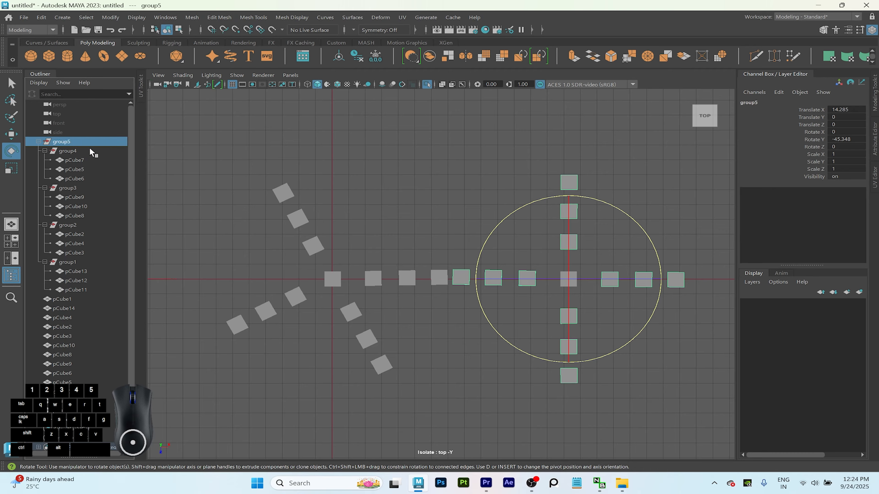
Try to rename the plus arrangement's parent group, group5, as 296.
double_click(96, 146)
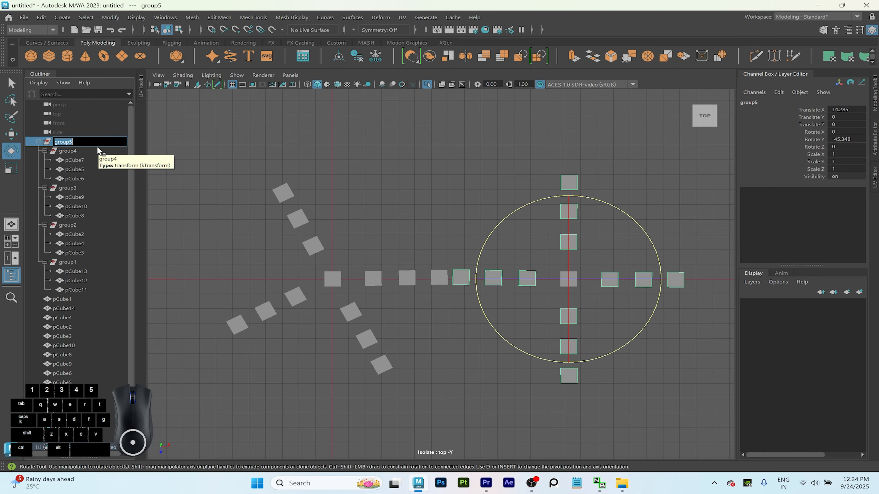
key("BackSpace")
type("296")
key("Return")
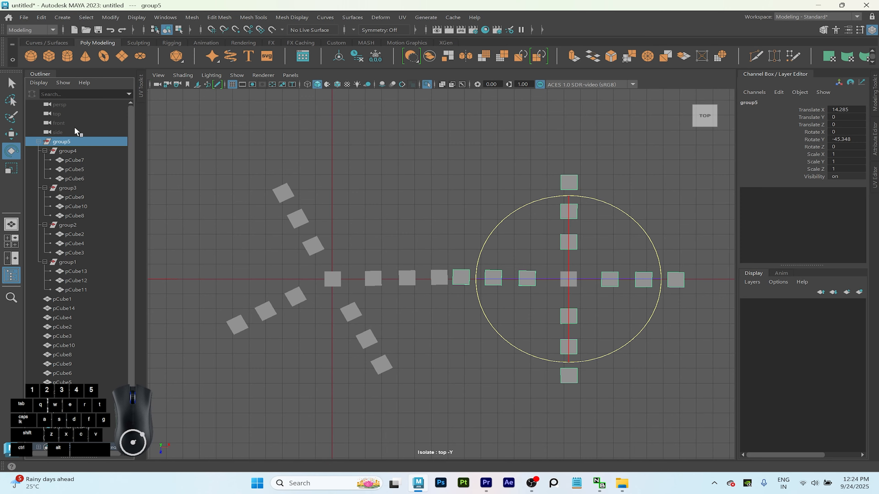
Rename the plus arrangement's parent group, group5, as GRP.
double_click(75, 141)
key("BackSpace")
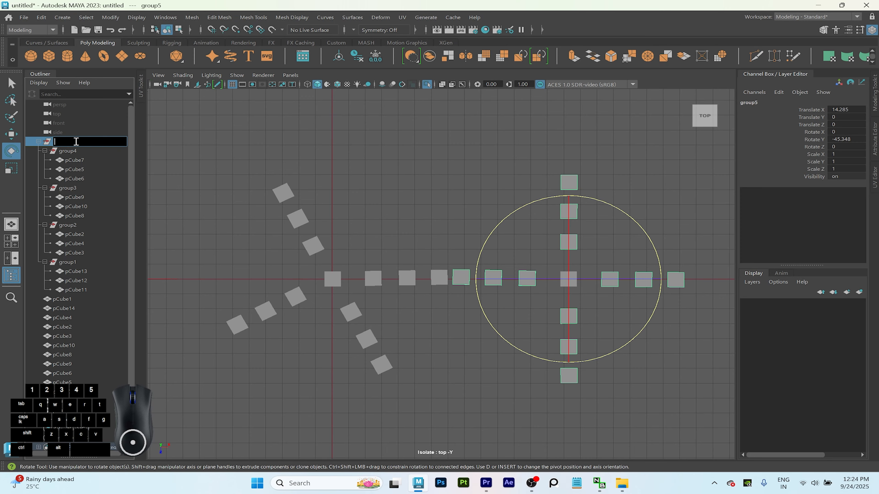
type("GRp")
key("BackSpace")
key("BackSpace")
key("BackSpace")
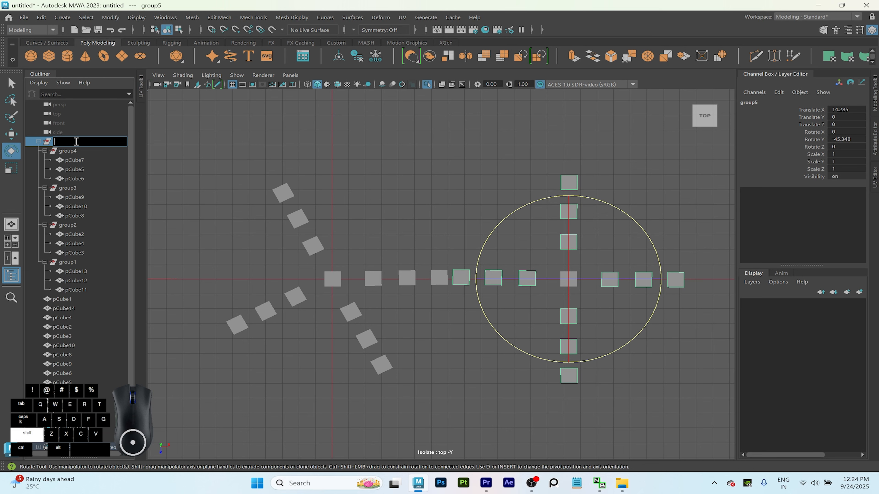
type("GRP")
key("Return")
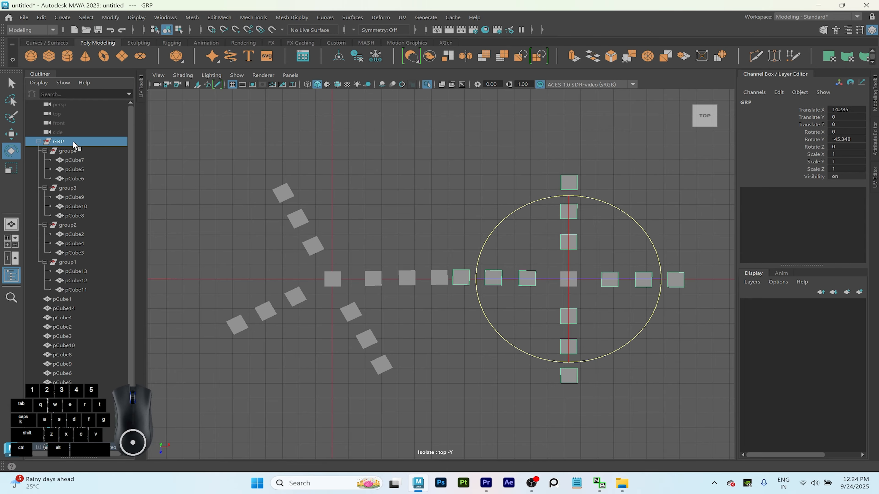
Rename the nested arm group, group4, as GRPO_ using its name in the channel attributes.
left_click(62, 151)
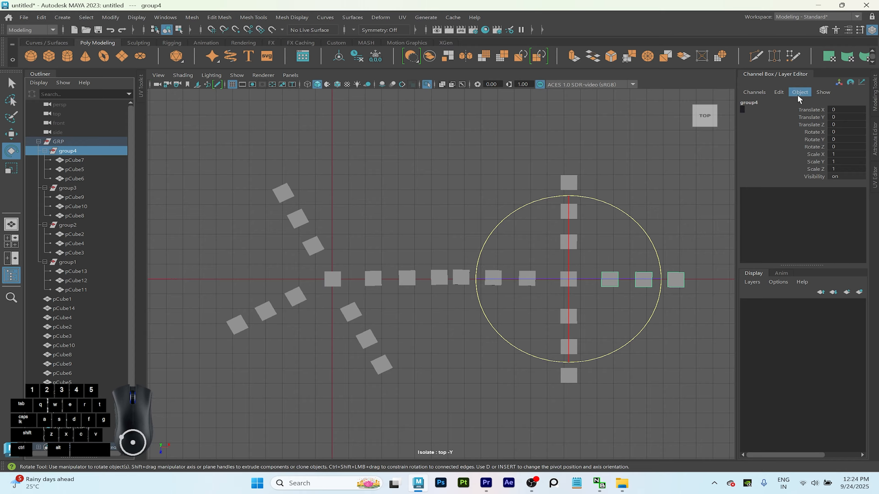
double_click(755, 103)
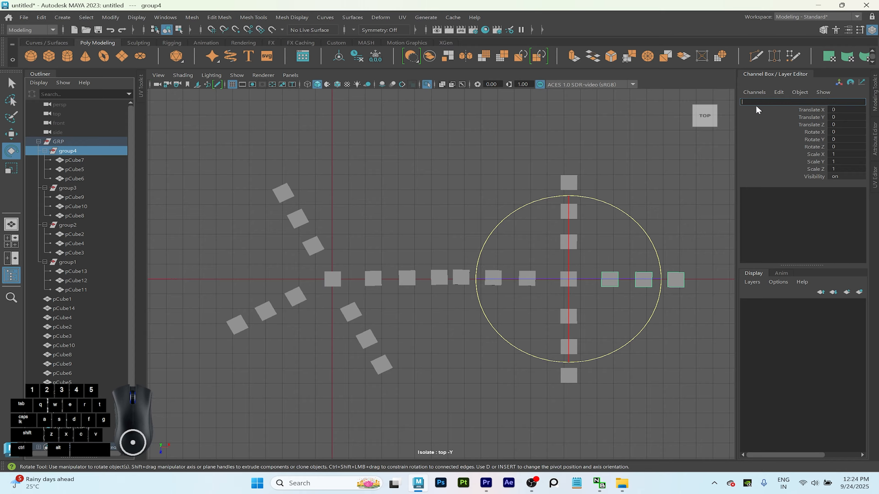
type("GR")
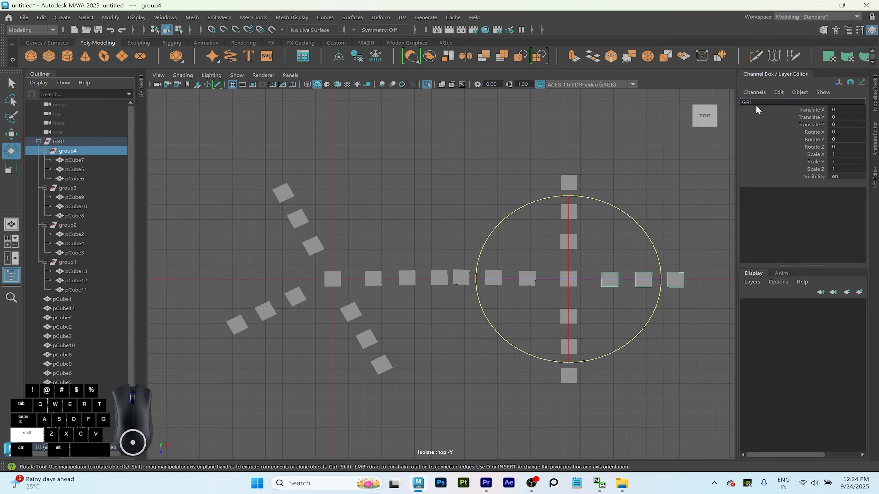
type("PO_")
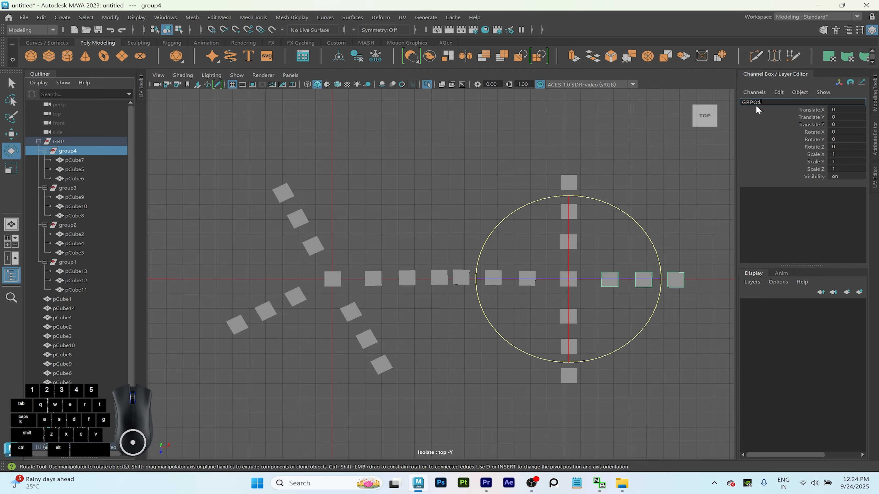
key("Return")
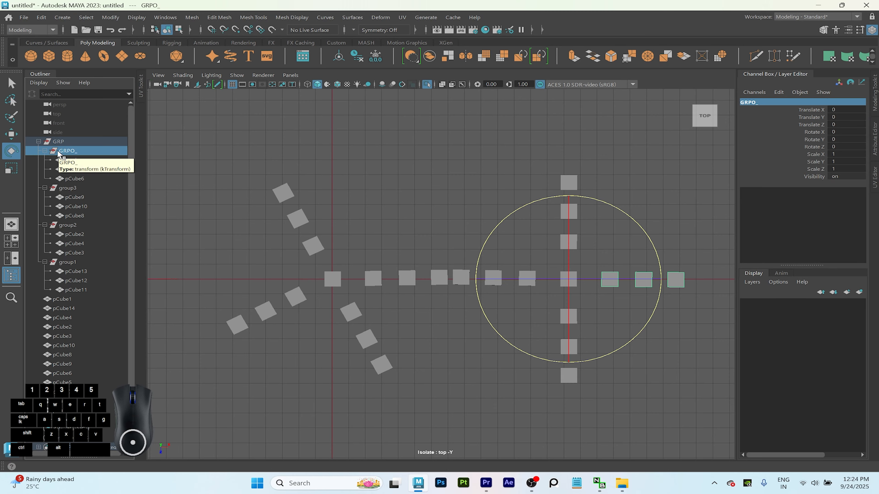
Rotate the whole GRP group about Y to about -80.66 degrees and clear the selection.
left_click(56, 143)
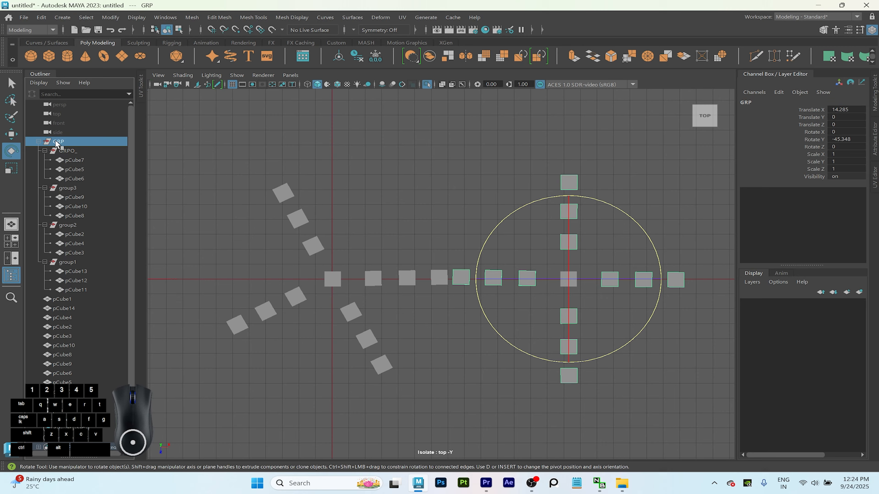
left_click_drag(629, 218, 642, 267)
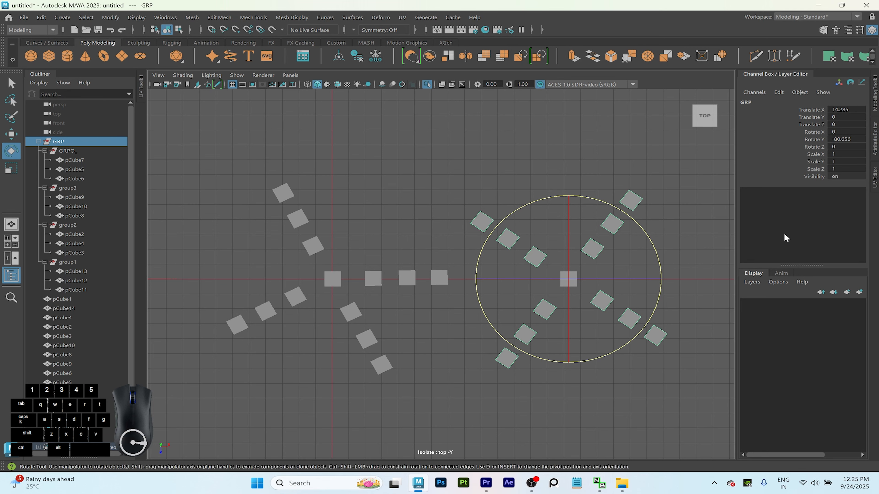
left_click(684, 257)
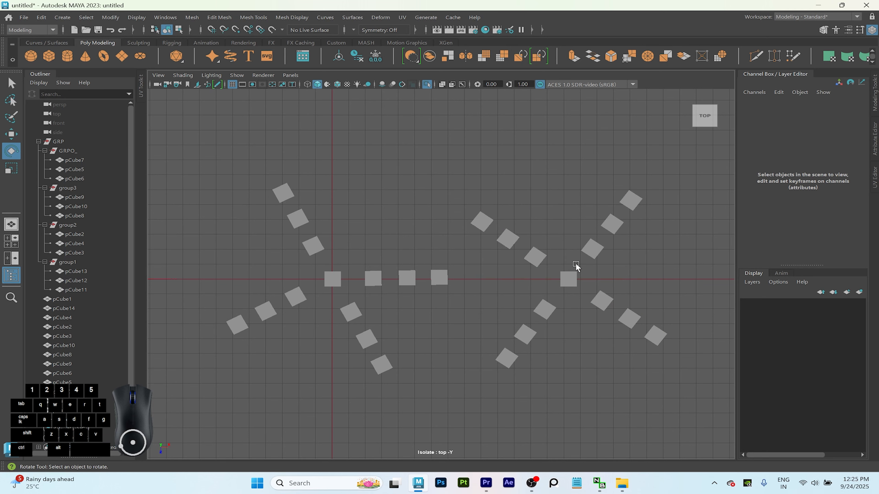
Select the arm groups GRPO_, group3, group1 and group2 in turn to check which cubes each contains, and clear the selection.
left_click(68, 152)
left_click(69, 189)
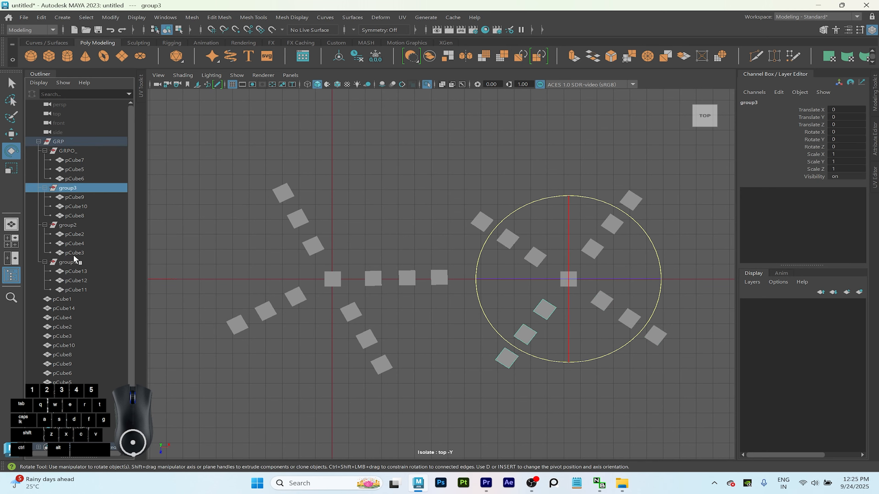
left_click(69, 259)
left_click(71, 226)
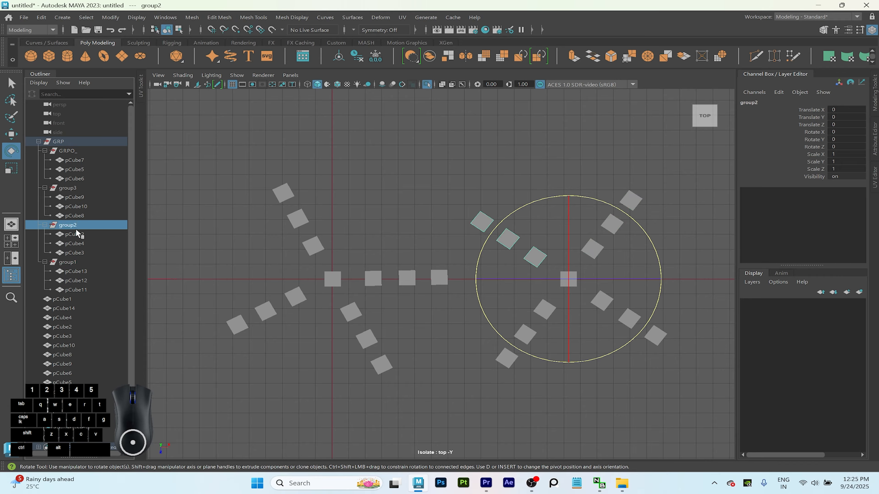
left_click(506, 176)
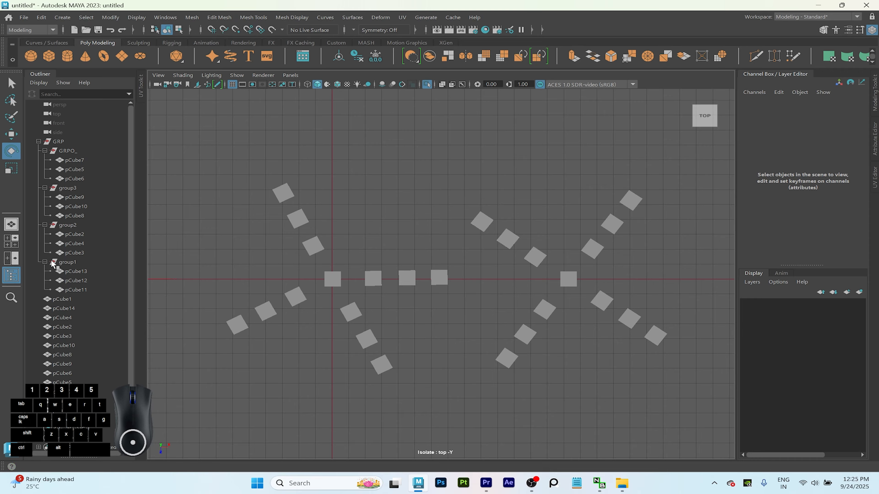
Try rotating the group1 arm about Y to about 35.64 degrees, undo the rotation and clear the selection.
left_click(57, 262)
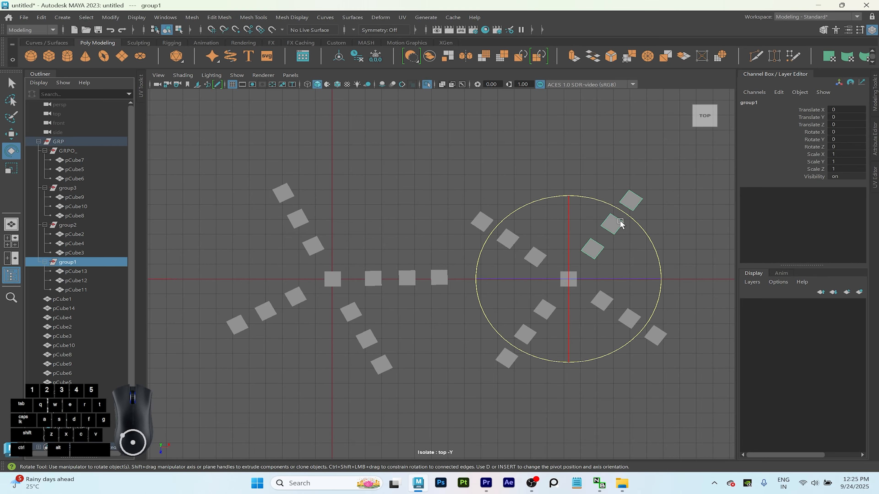
left_click_drag(600, 201, 540, 192)
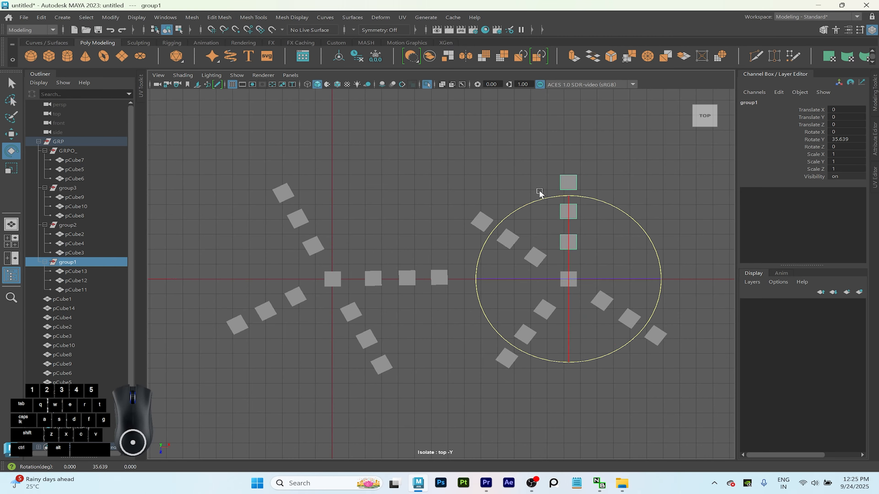
key("ctrl+z")
left_click(365, 145)
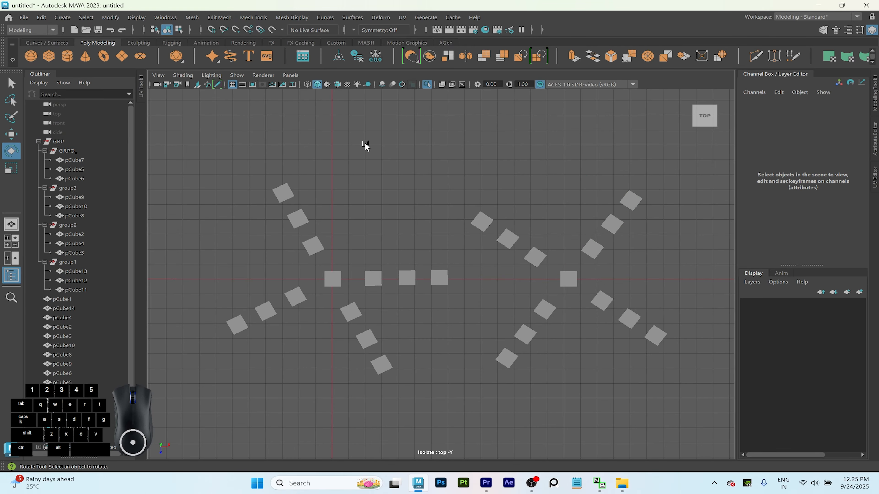
Collapse and expand the full GRP hierarchy, leaving it expanded only to its direct arm groups.
left_click(38, 141, "shift")
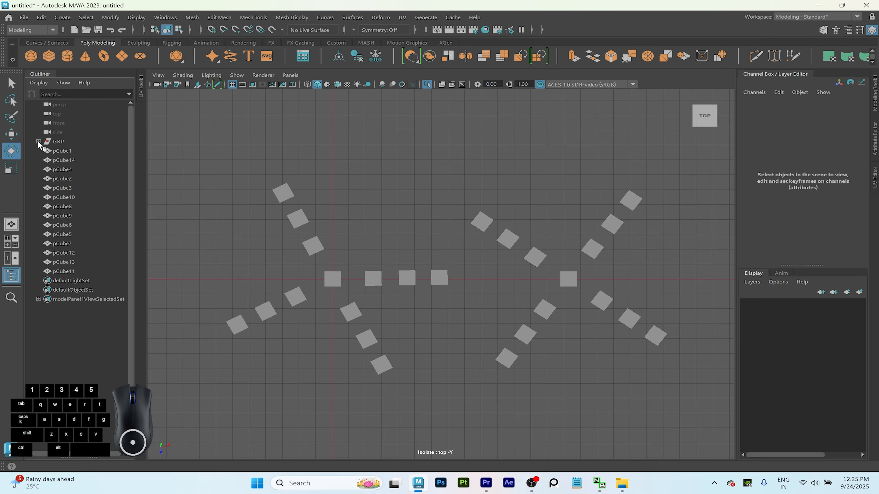
left_click(38, 141, "shift")
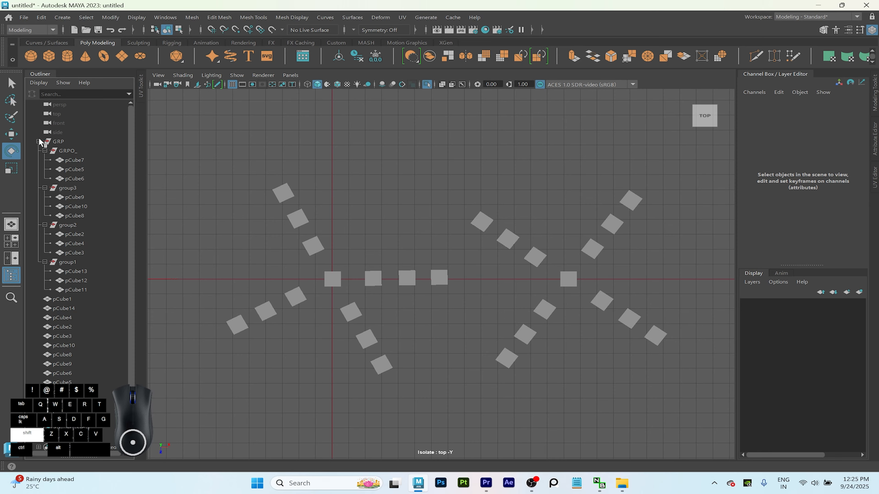
left_click(38, 141, "shift")
left_click(38, 141)
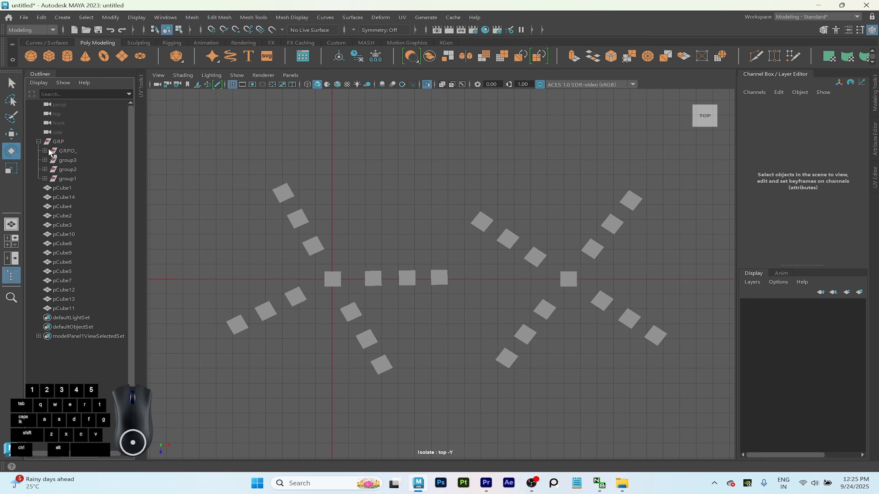
Move the GRPO_ arm group out of GRP to the top level of the hierarchy and clear the selection.
left_click(61, 153)
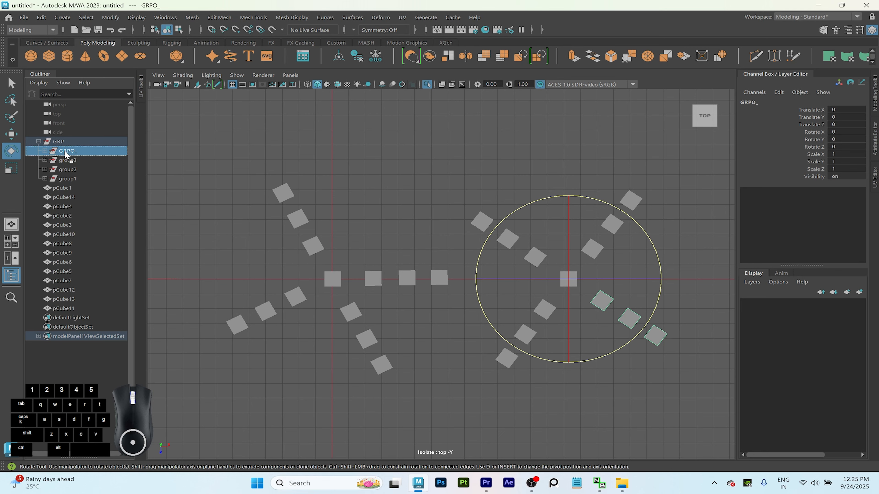
left_click(65, 152)
left_click_drag(64, 152, 65, 136)
left_click(253, 143)
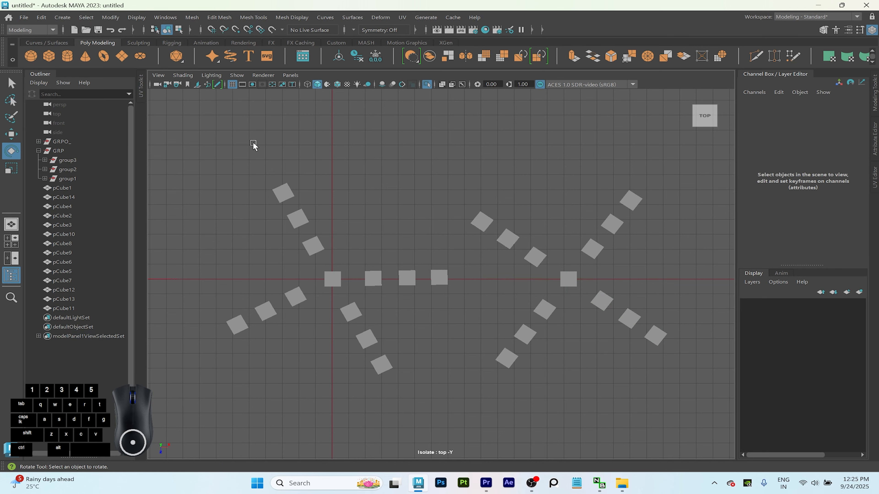
Select the top-level GRPO_ group, undo its move out of GRP and clear the selection.
left_click(79, 143)
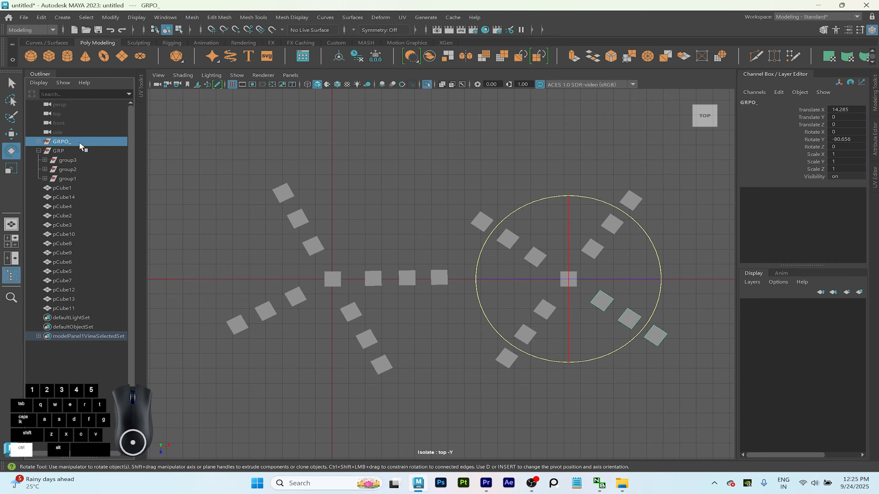
key("ctrl+z")
key("ctrl+z")
key("ctrl+z")
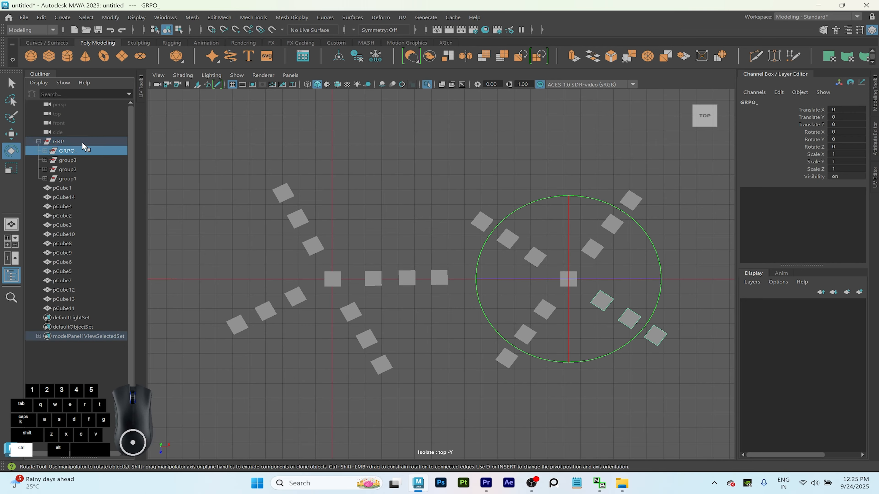
left_click(270, 140)
Collapse the GRP hierarchy and ungroup GRP, releasing its four arm groups to the top level.
left_click(38, 141)
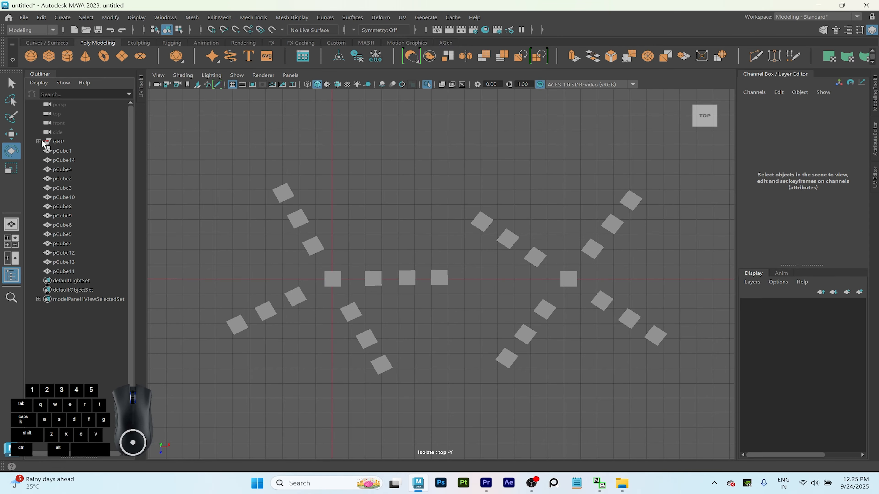
left_click(58, 141)
left_click(42, 21)
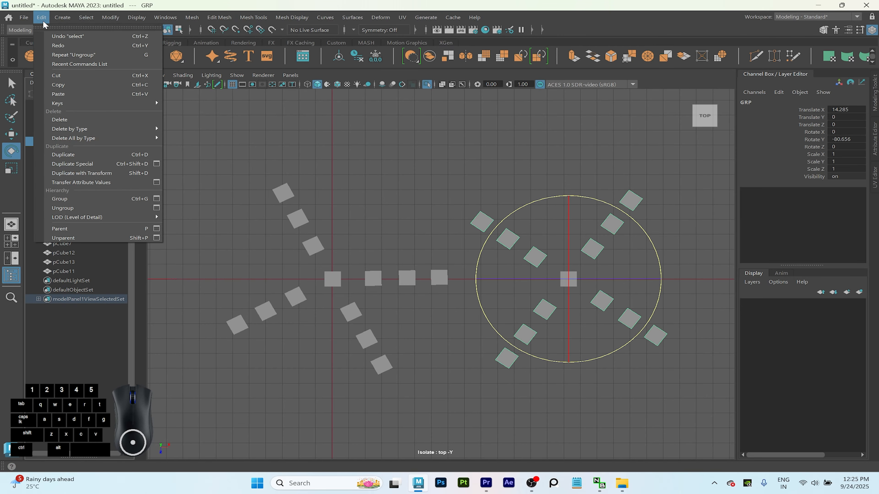
left_click(87, 207)
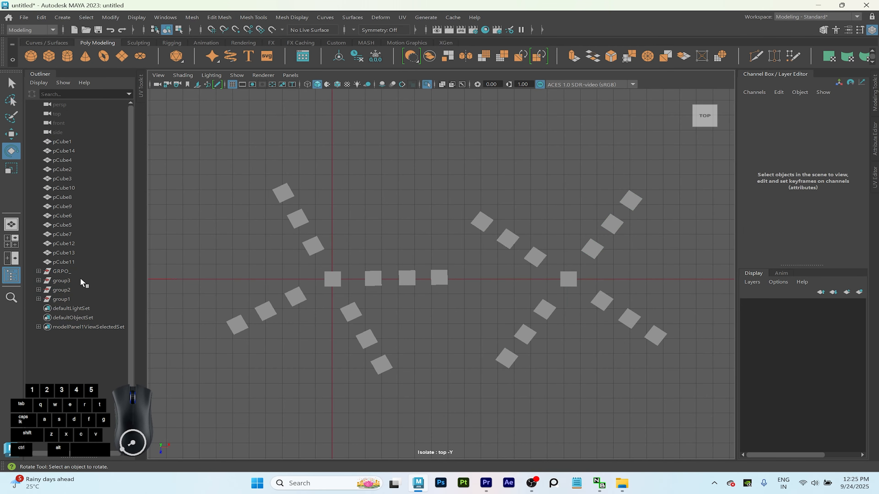